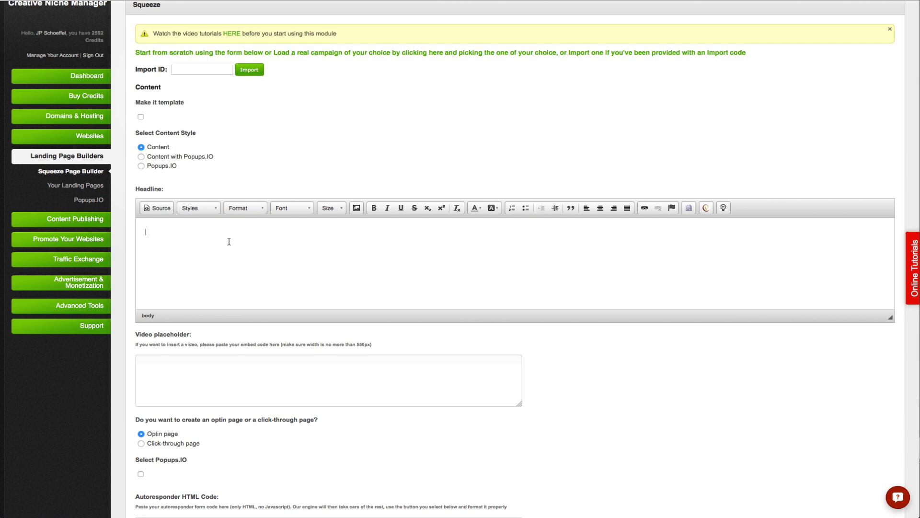
Step: Paste the two-line headline and make it centred 22px Tahoma
type("Affiliate Marketing Can Be a Tricky Field If You Don't Know What You're Doing. In This Free Training I Will Show You Exactly How To Avoid The Biggest Mistakes In Affiliate Marketing.")
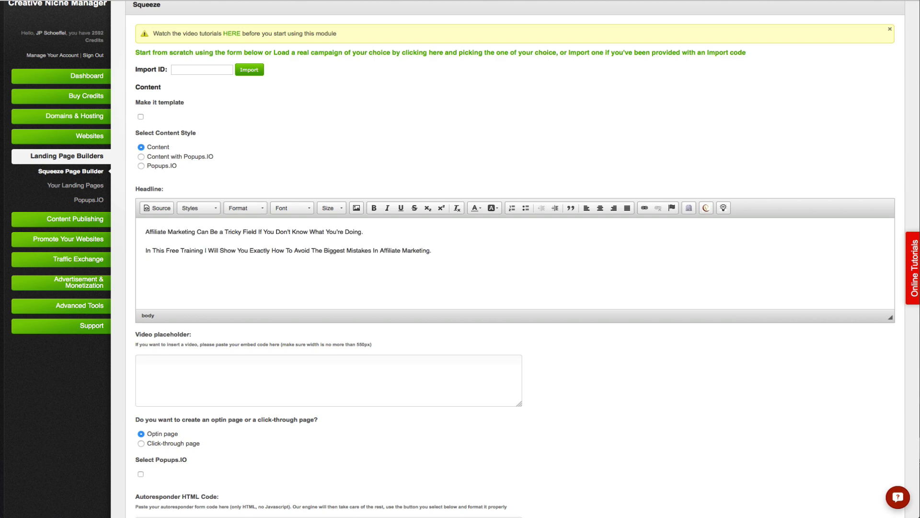
left_click(145, 234)
left_click_drag(144, 232, 431, 255)
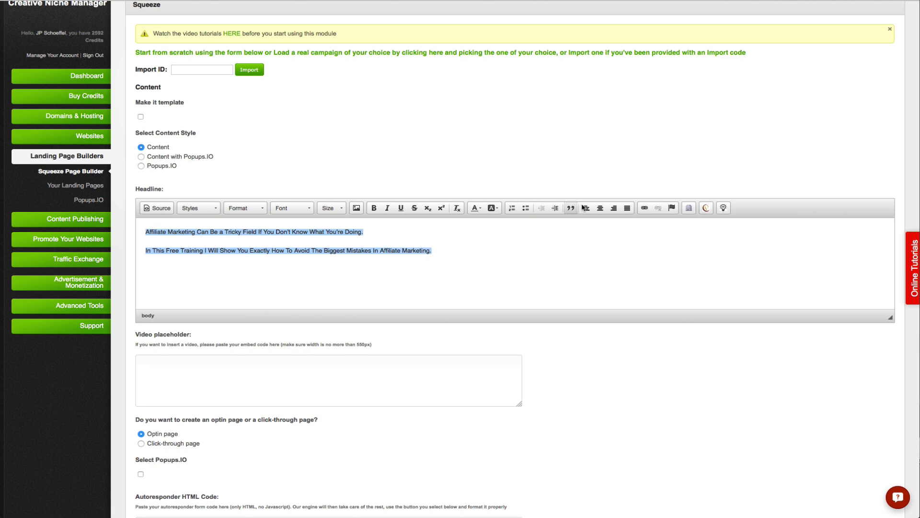
left_click(600, 207)
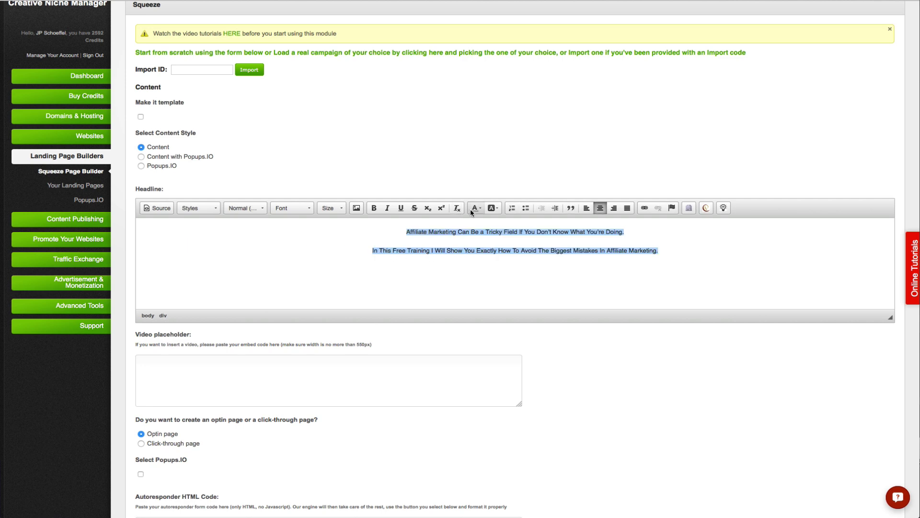
left_click(332, 215)
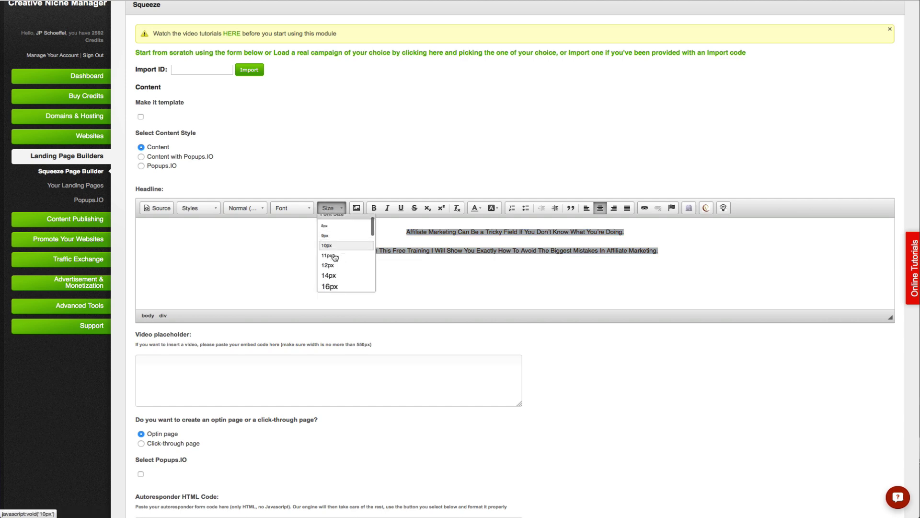
scroll(334, 258, "down", 2)
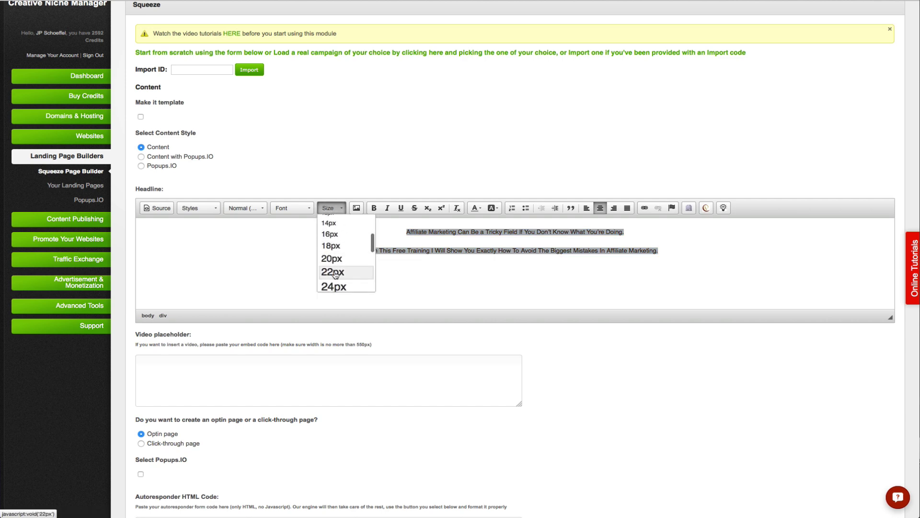
left_click(333, 271)
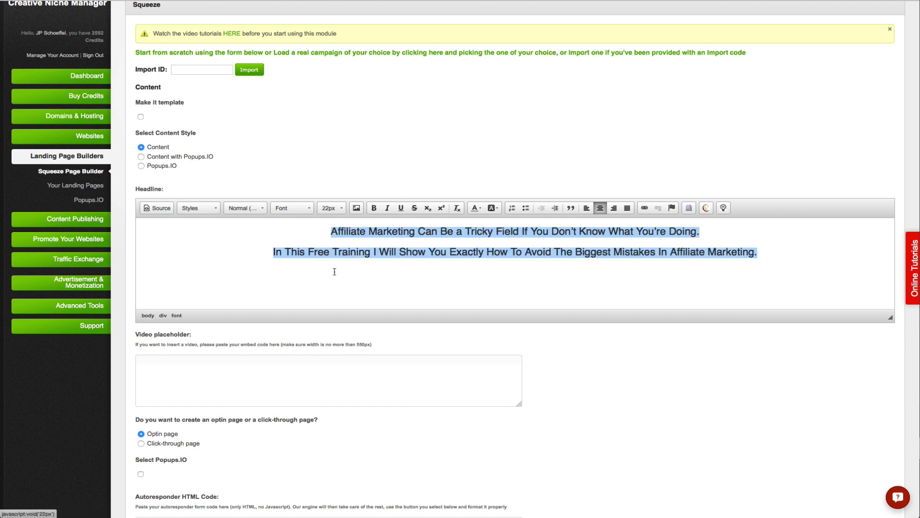
left_click(303, 209)
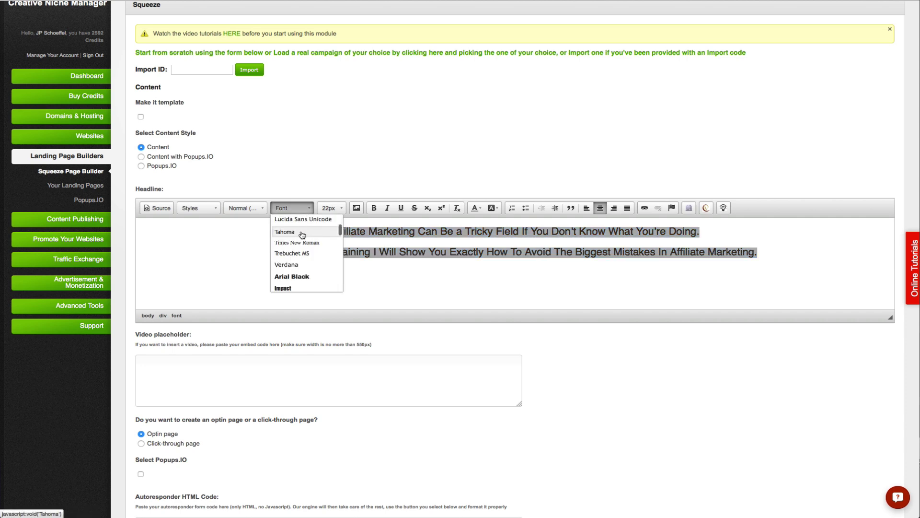
left_click(302, 232)
Step: Make the phrase 'Free Training I Will Show' bold red on a yellow background
left_click(340, 257)
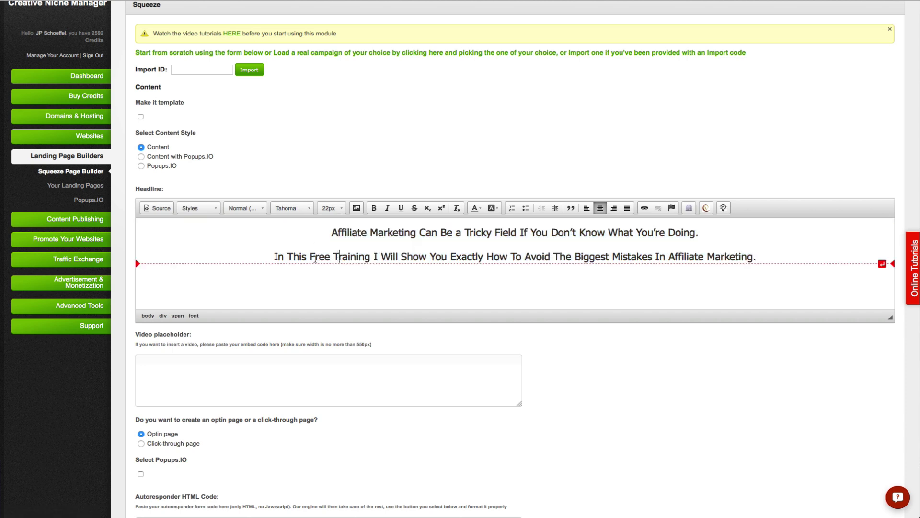
left_click_drag(307, 258, 424, 255)
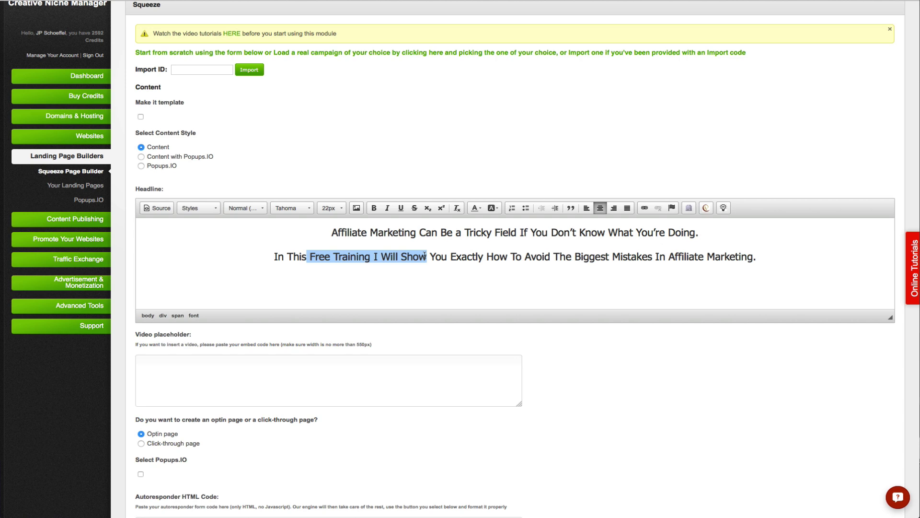
left_click(480, 209)
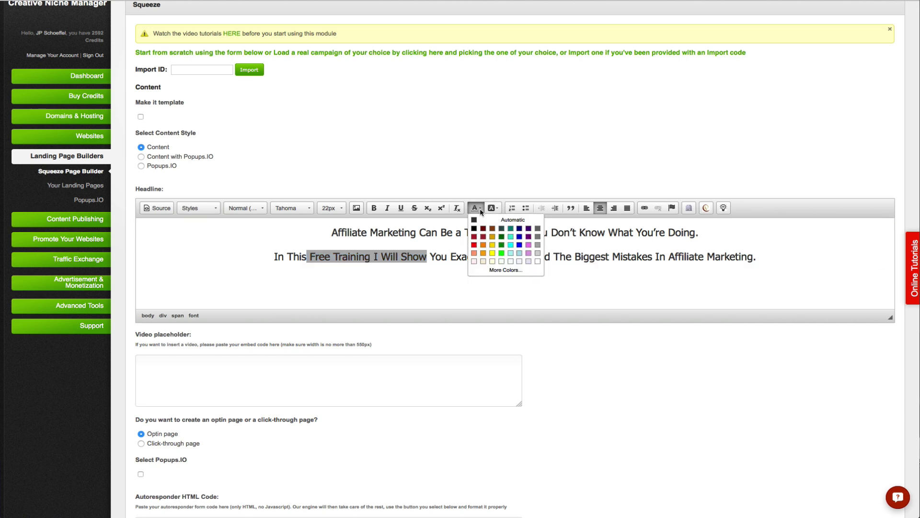
left_click(473, 244)
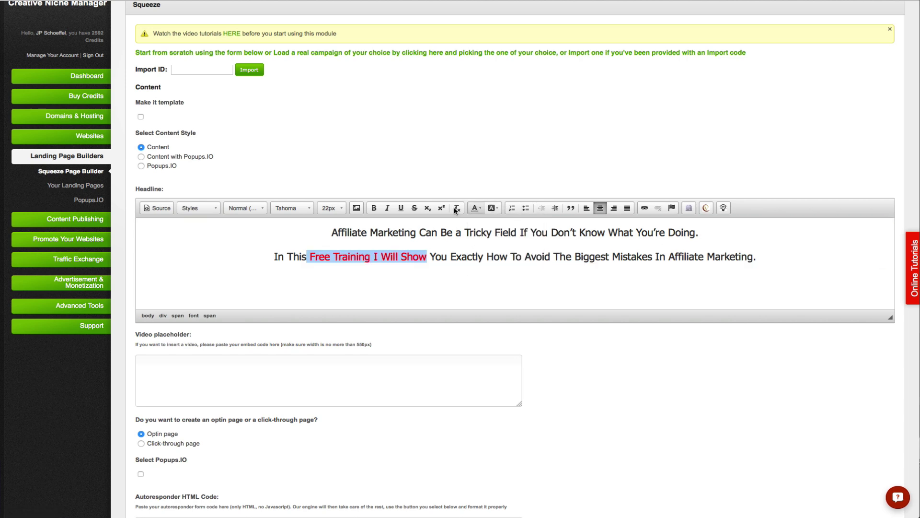
left_click(374, 208)
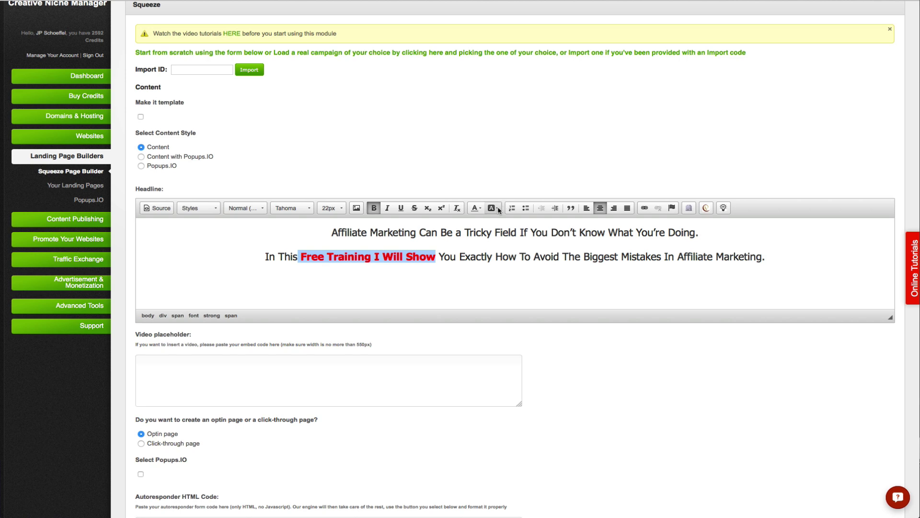
left_click(499, 210)
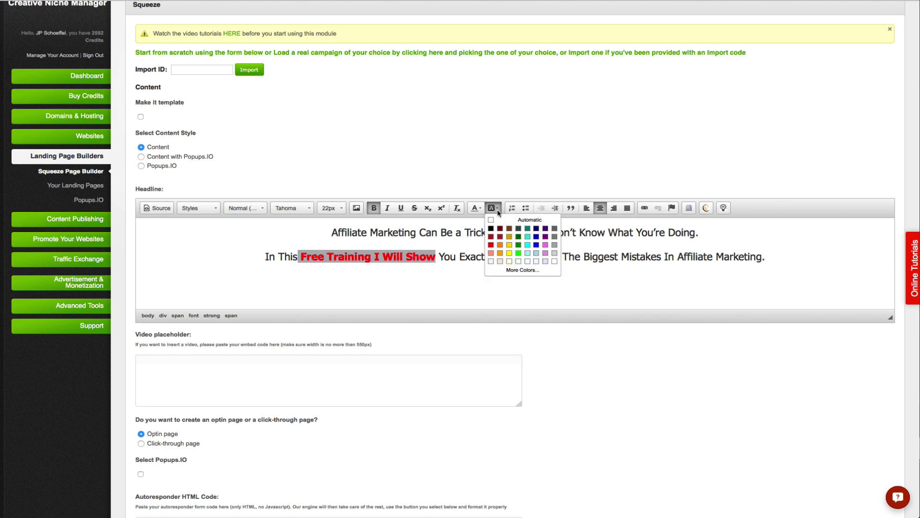
left_click(510, 252)
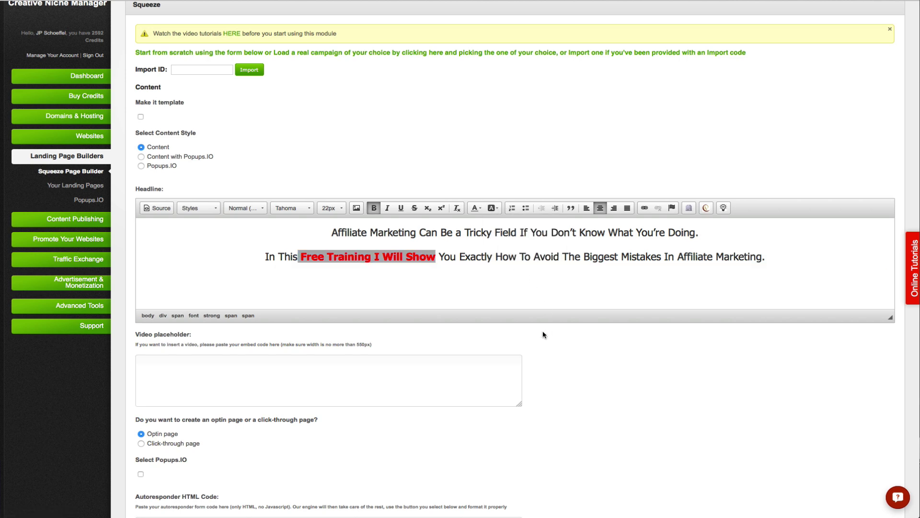
Step: Deselect the headline to check its highlighting
scroll(543, 334, "down", 2)
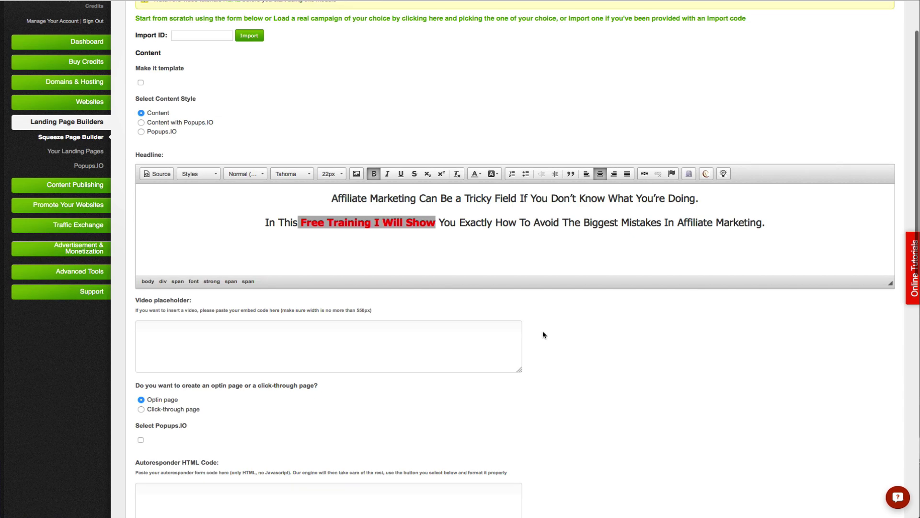
scroll(543, 334, "down", 2)
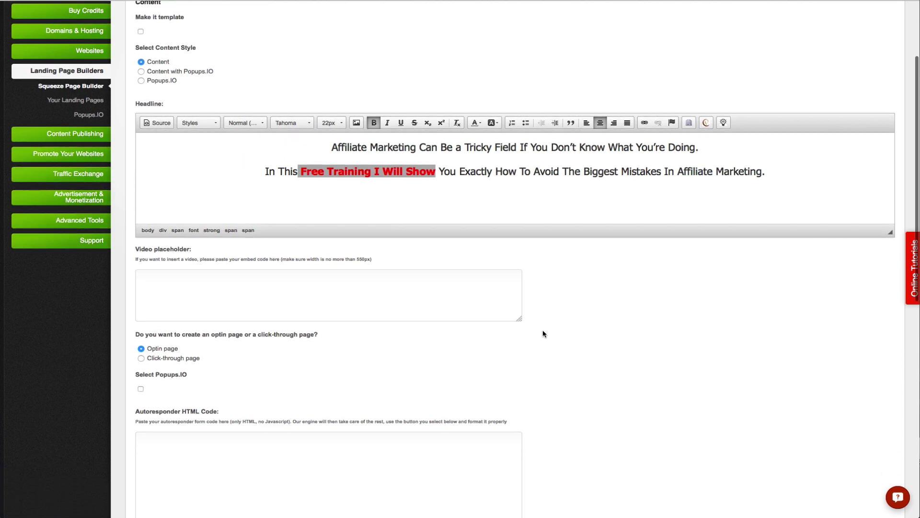
scroll(543, 334, "down", 1)
scroll(543, 334, "down", 1)
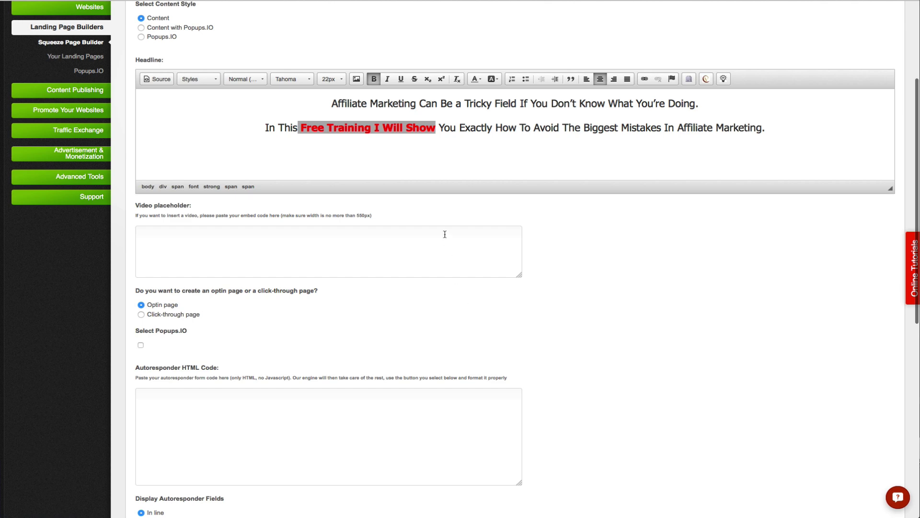
left_click(462, 128)
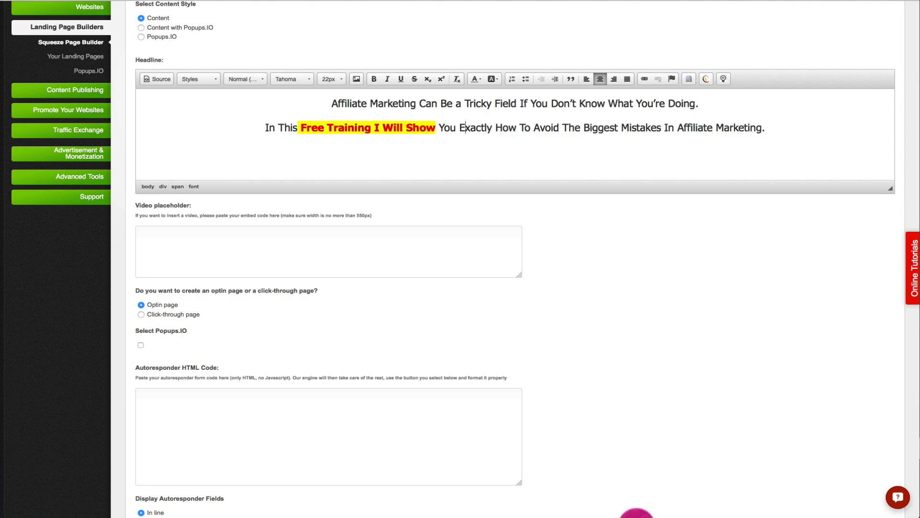
Step: Copy the AWeber web form HTML and paste it into the Autoresponder HTML Code box
key("super+Tab")
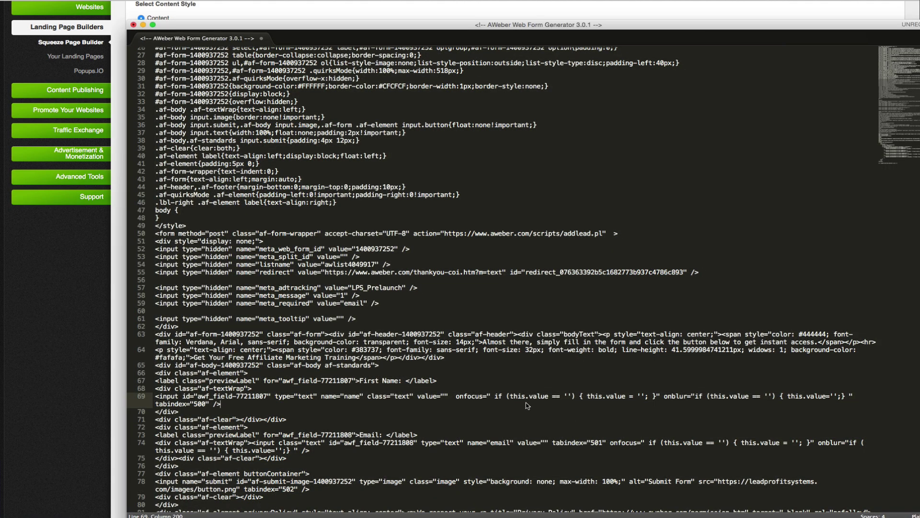
key("super+Tab")
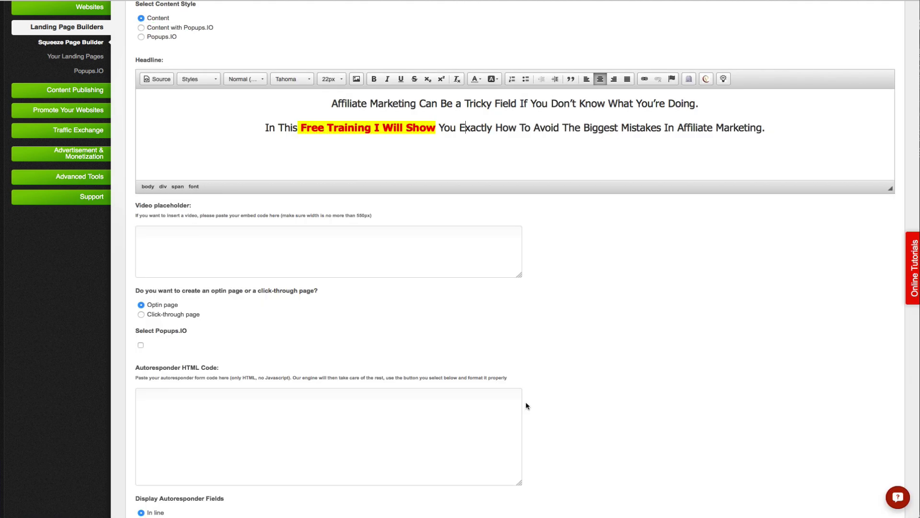
scroll(355, 341, "down", 3)
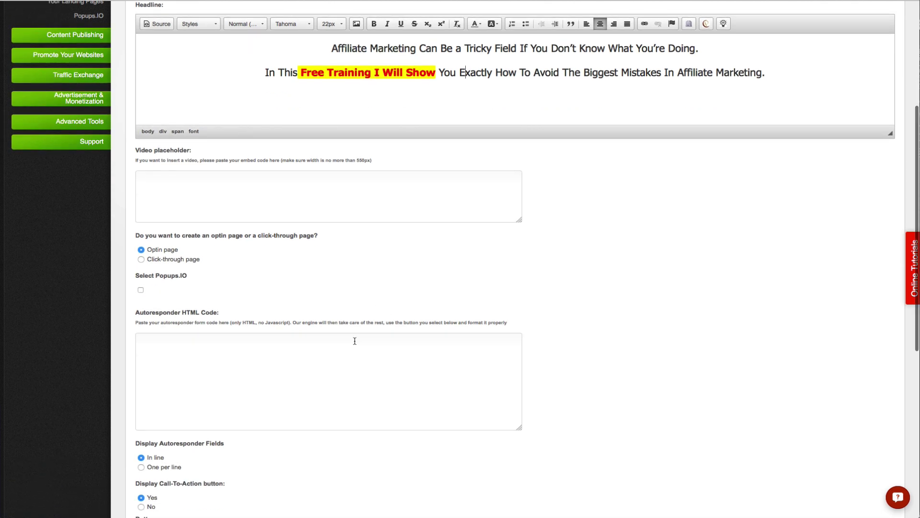
scroll(355, 340, "down", 1)
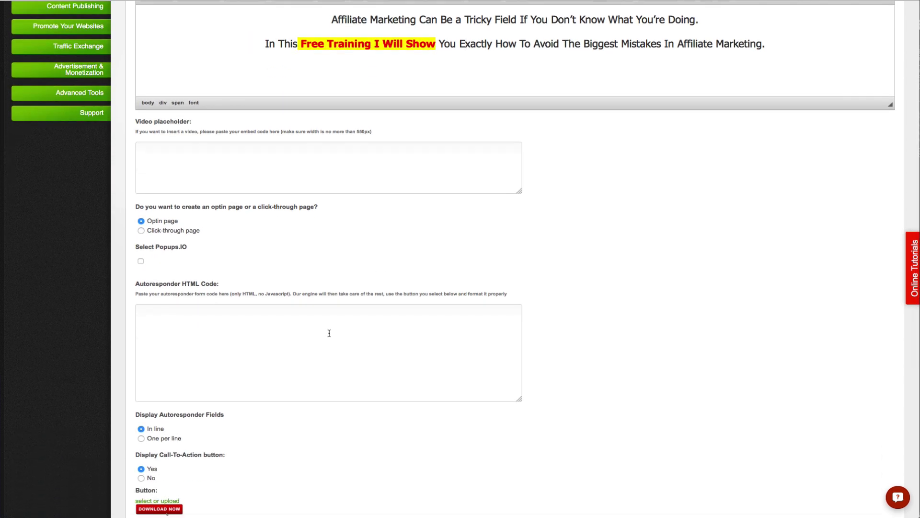
key("super+v")
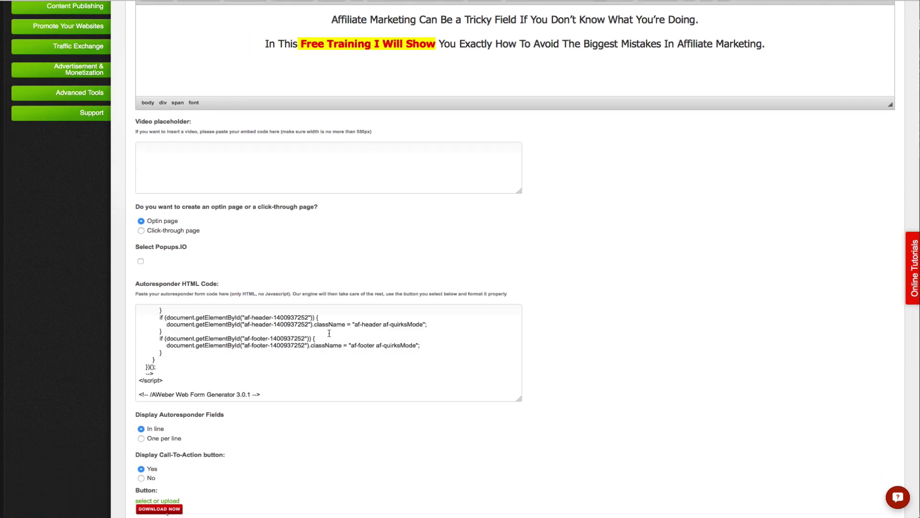
scroll(329, 332, "up", 2)
scroll(329, 333, "up", 2)
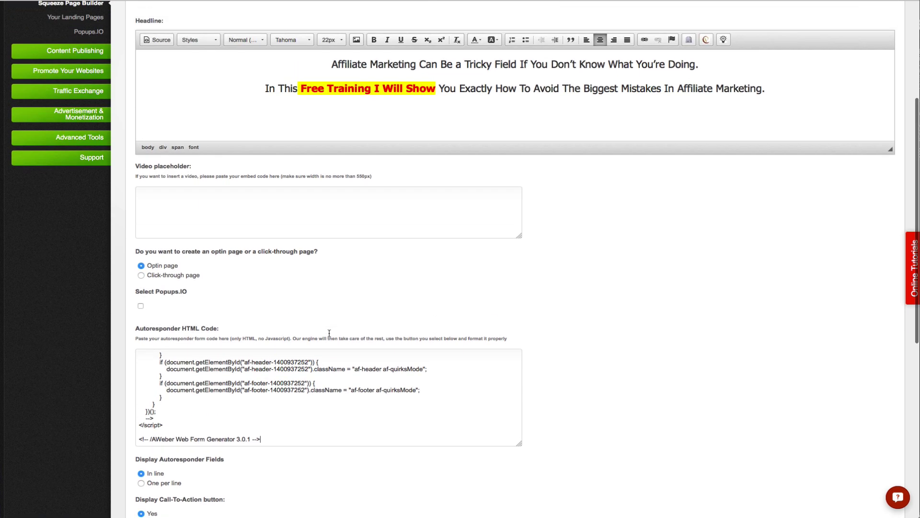
scroll(329, 333, "down", 3)
scroll(330, 336, "down", 1)
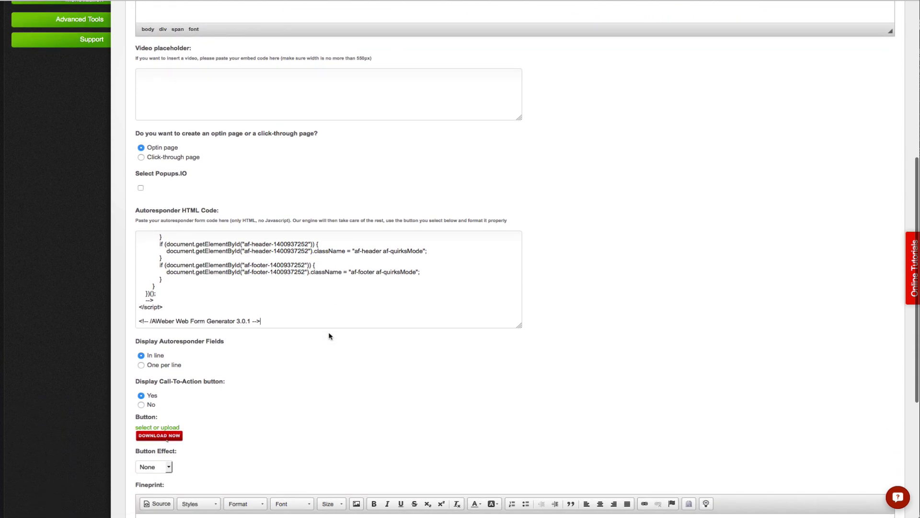
Step: Check the pasted autoresponder code and set Display Autoresponder Fields to 'One per line'
left_click(321, 309)
key("Up")
key("Up")
key("Up")
key("Up")
key("Up")
key("Up")
key("Up")
key("Up")
key("Up")
key("Up")
key("Up")
key("Up")
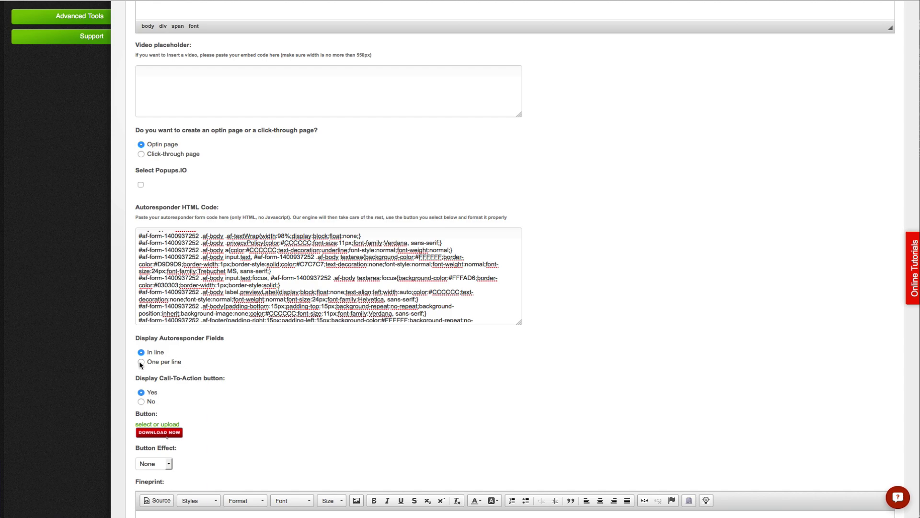
left_click(141, 362)
scroll(261, 377, "down", 1)
scroll(260, 377, "down", 1)
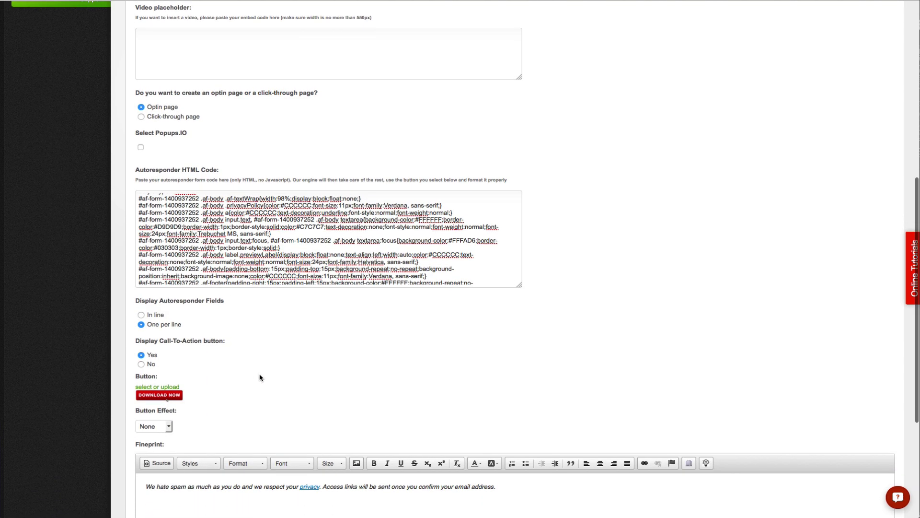
scroll(260, 378, "down", 2)
scroll(260, 377, "down", 2)
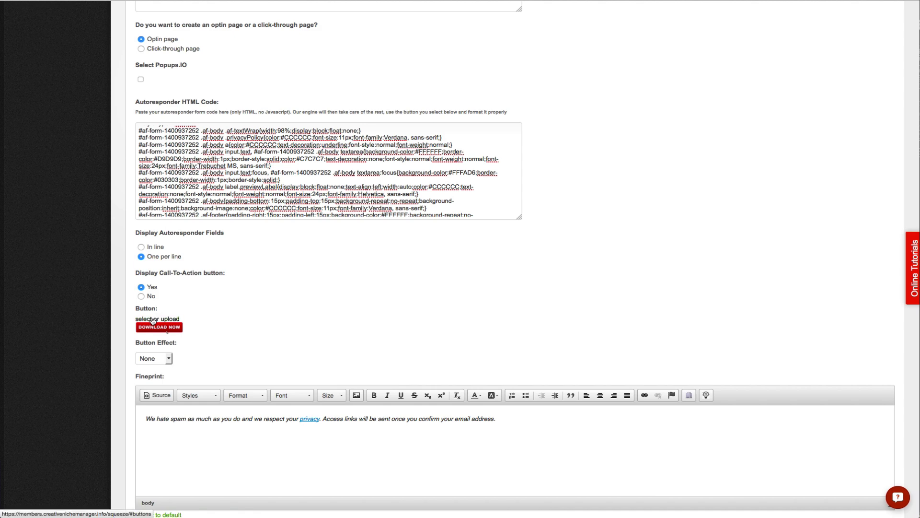
Step: Search the button gallery tags for 'act', after trying 'get', and pick the blue ACT NOW image
left_click(152, 319)
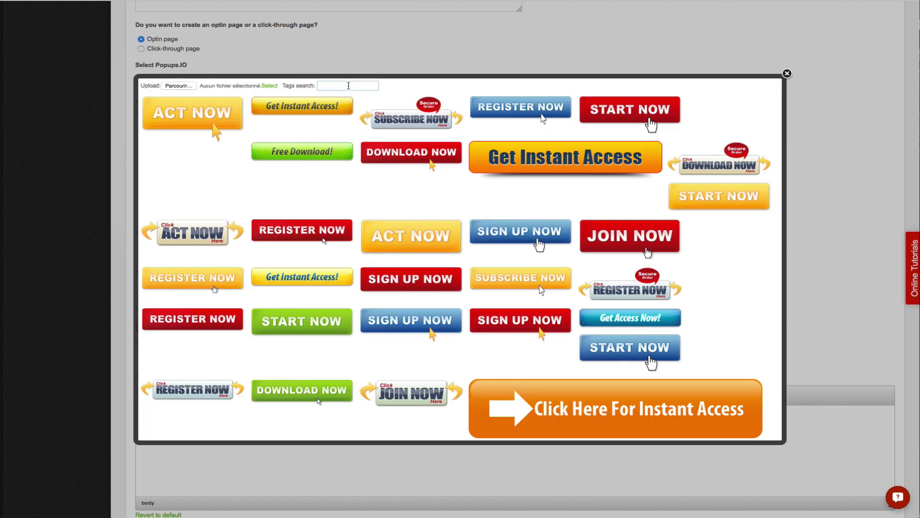
type("act")
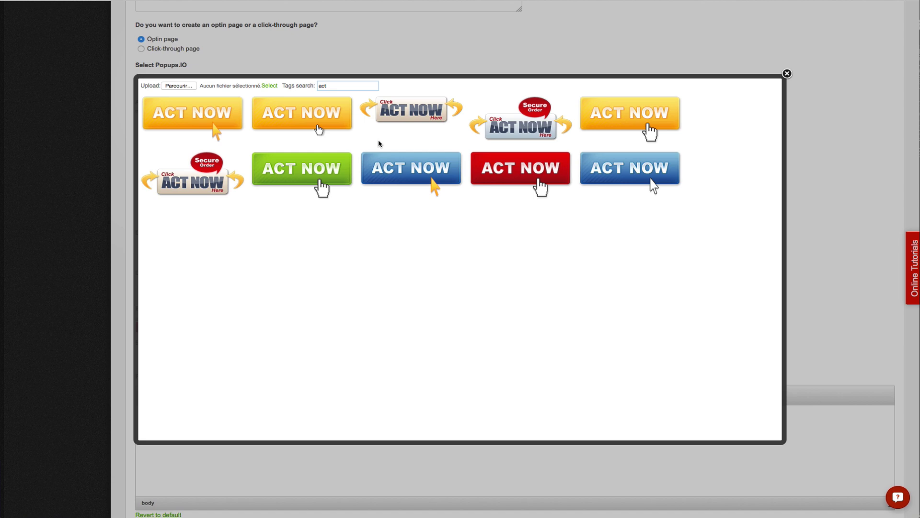
key("BackSpace")
key("BackSpace")
key("BackSpace")
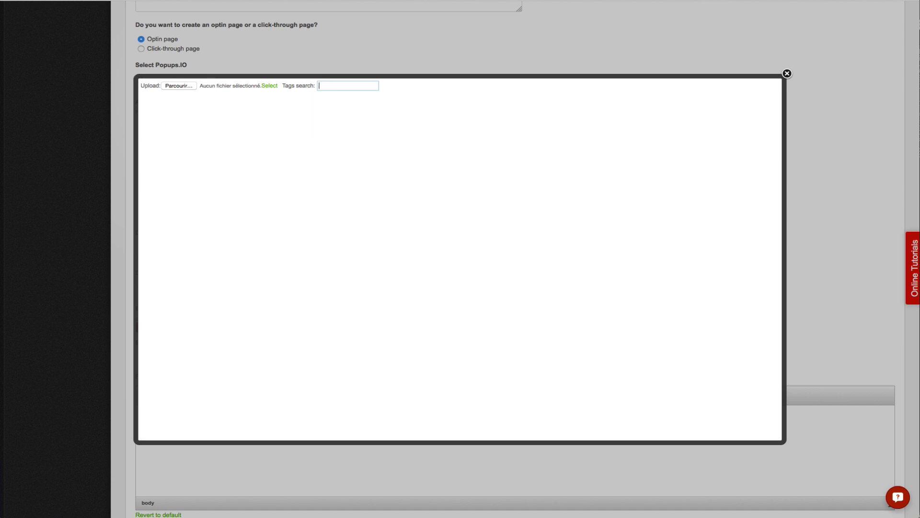
type("get")
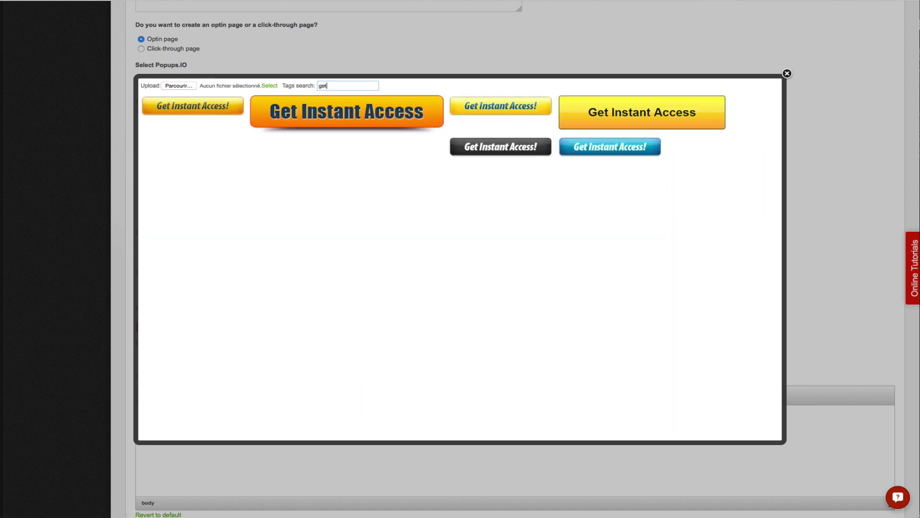
key("BackSpace")
key("BackSpace")
key("BackSpace")
type("act")
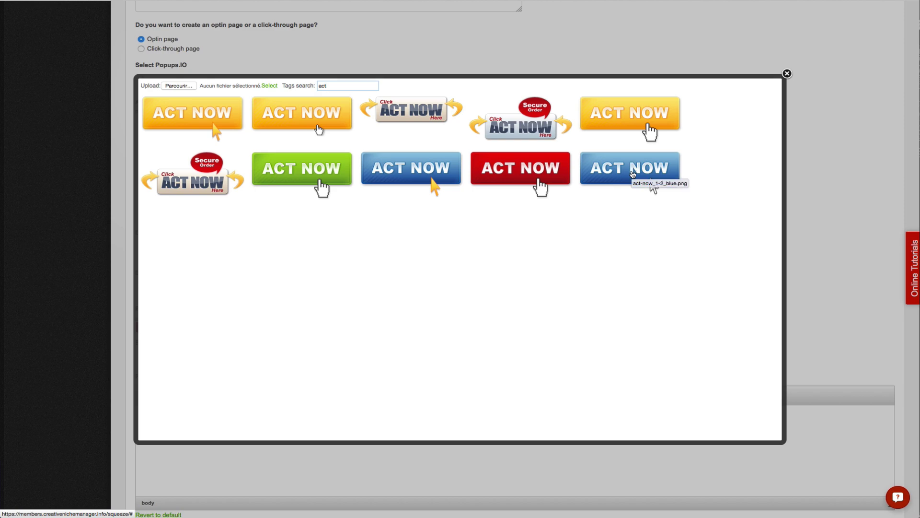
left_click(633, 173)
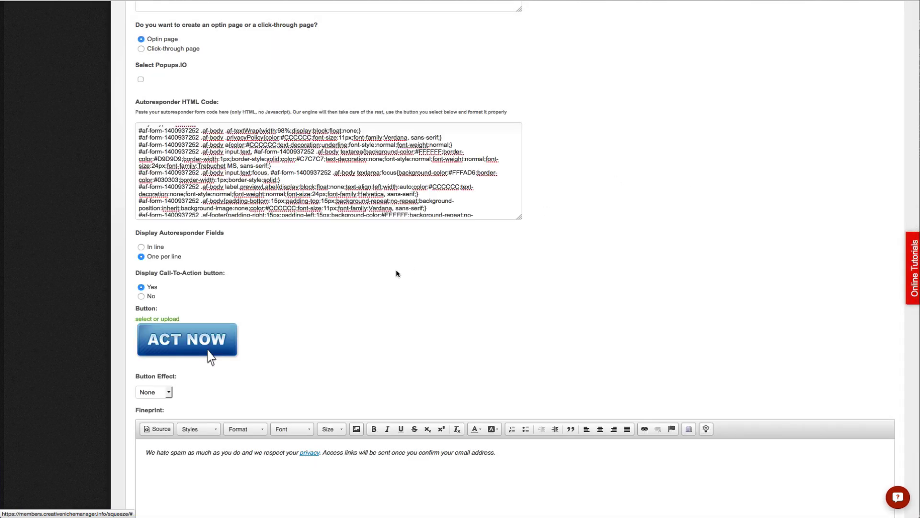
Step: Set the ACT NOW button's effect to Shake
scroll(360, 301, "down", 5)
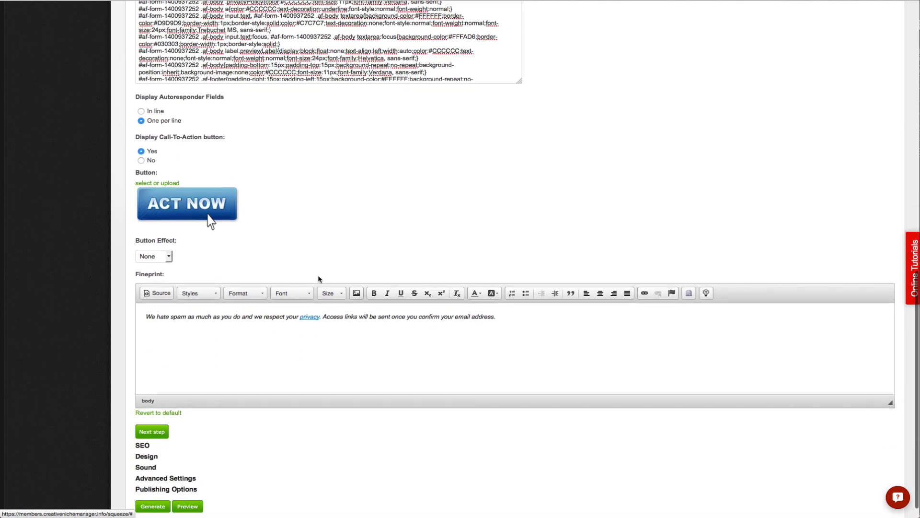
left_click(169, 257)
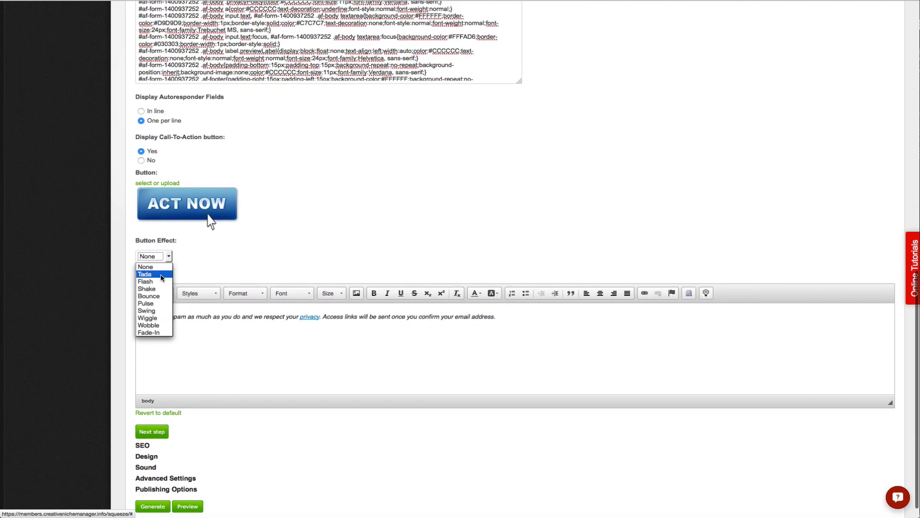
left_click(155, 289)
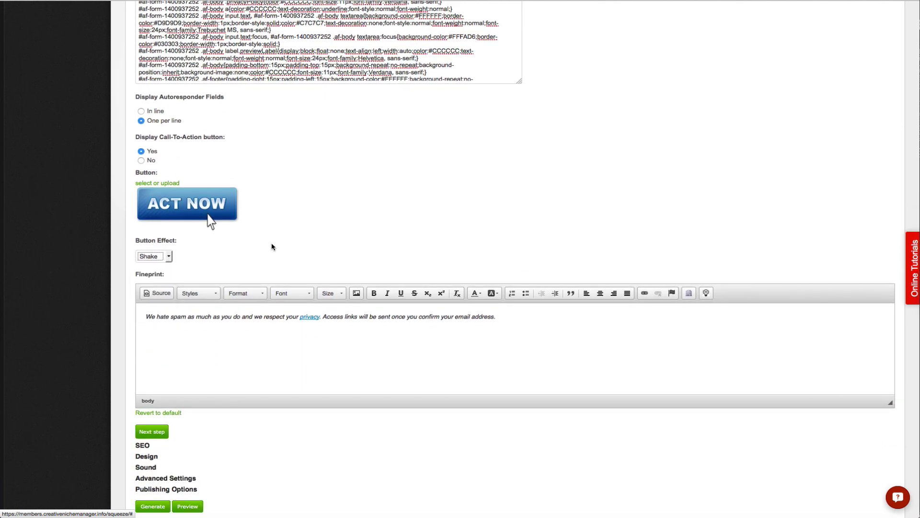
scroll(402, 238, "down", 1)
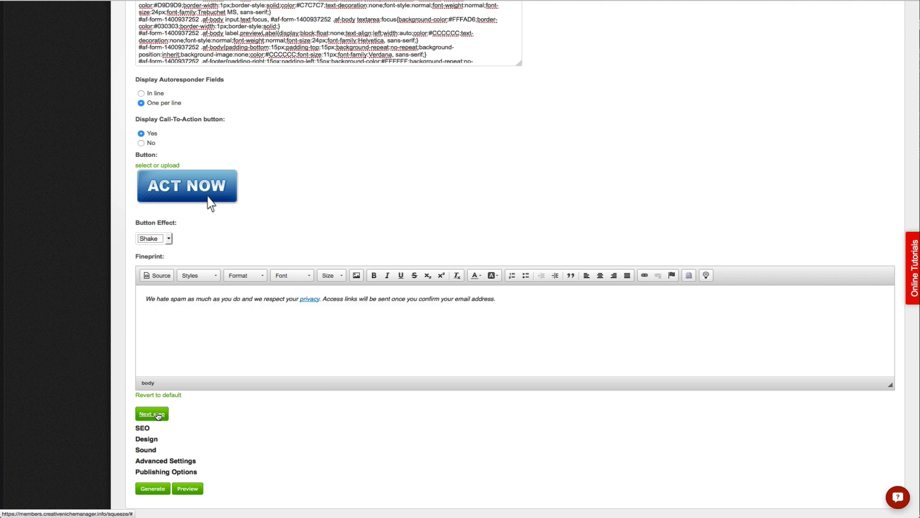
Step: Set the SEO title to 'Download your Internet Marketing Report' from the saved suggestions
left_click(158, 414)
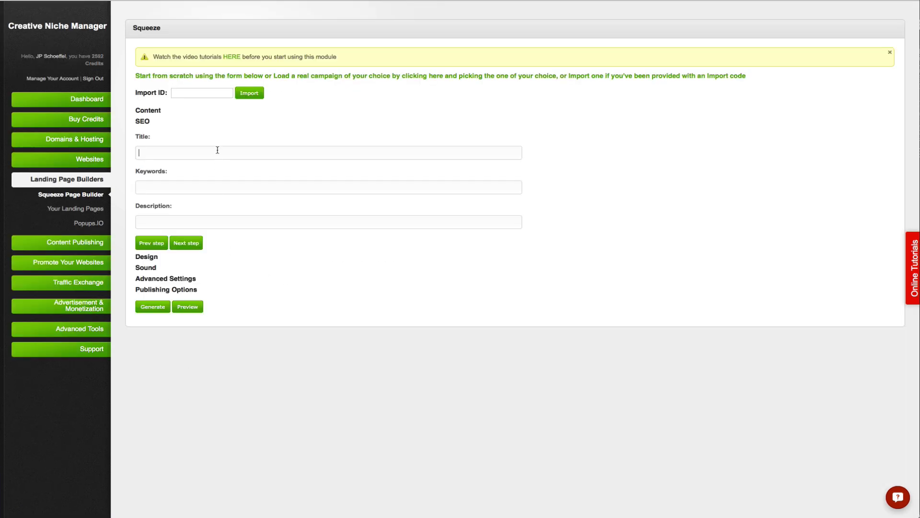
left_click(217, 150)
type("A")
key("BackSpace")
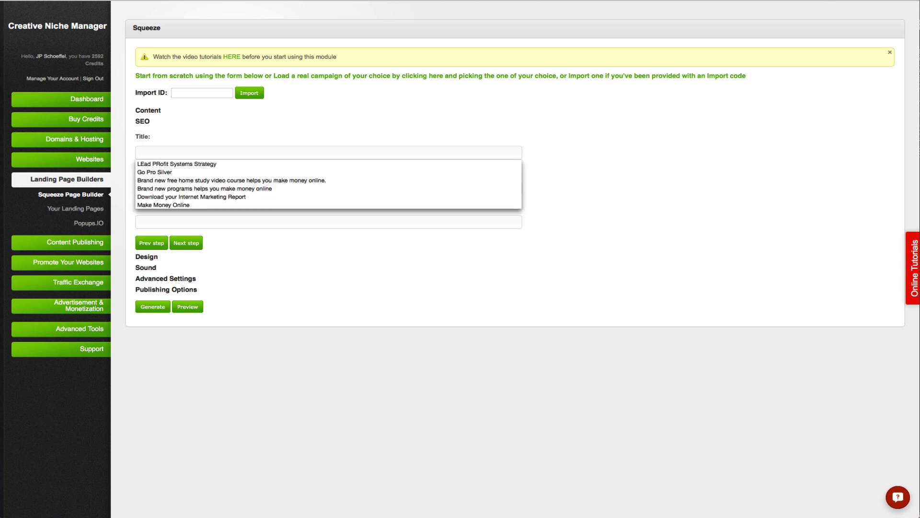
left_click(202, 196)
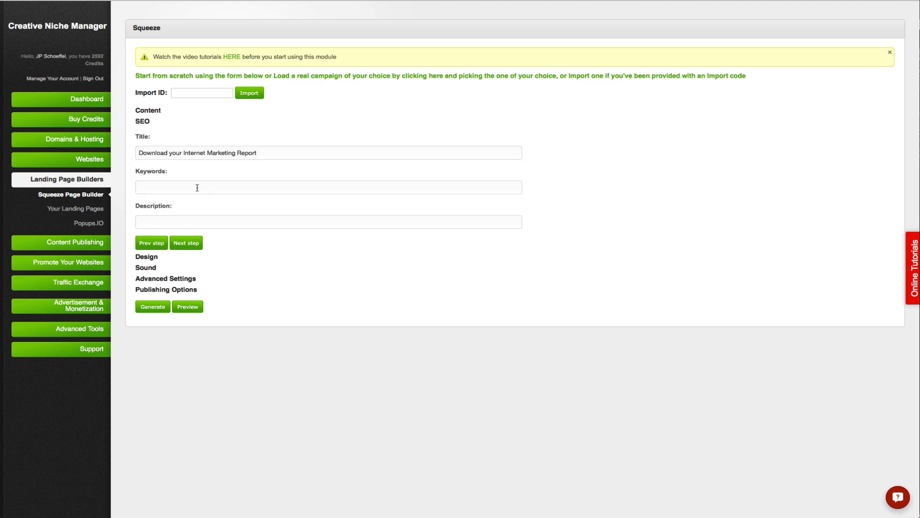
Step: Fill keywords from the saved 'make money' list and accept the matching suggested description
type("make money")
left_click(189, 206)
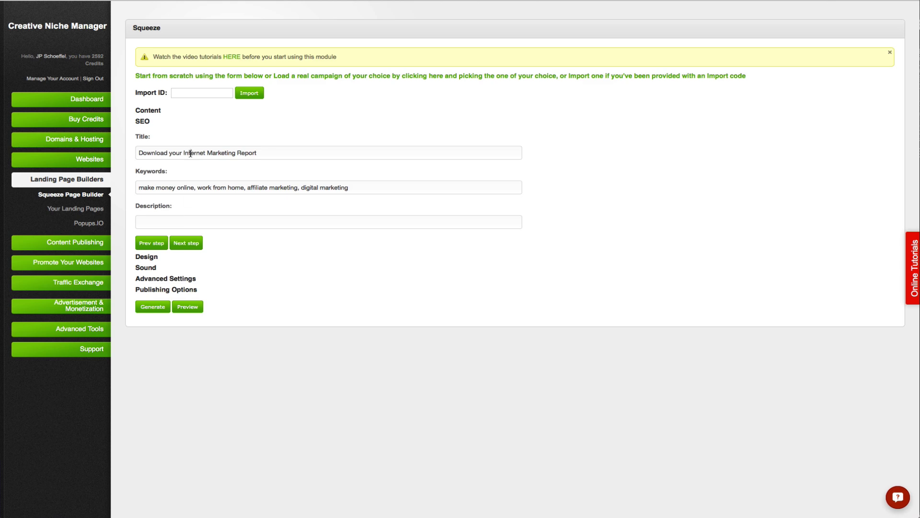
triple_click(190, 152)
left_click(176, 216)
key("Down")
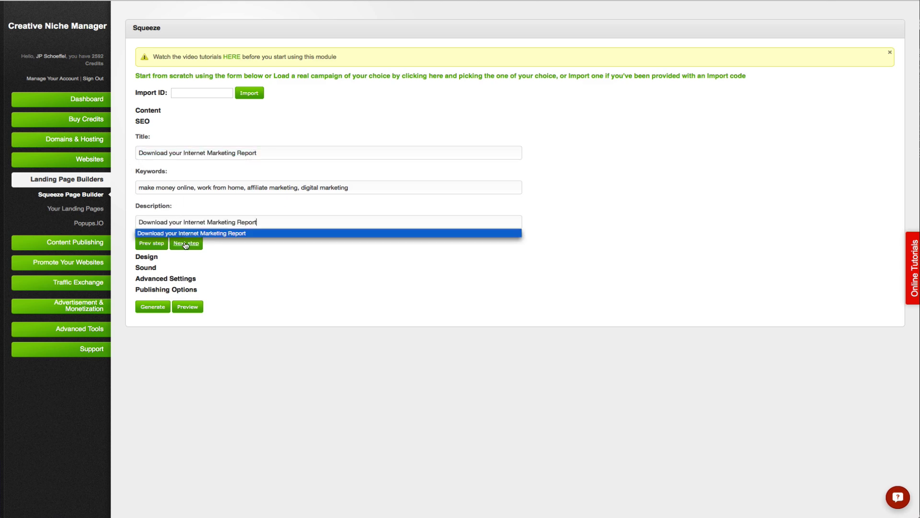
key("Return")
left_click(185, 245)
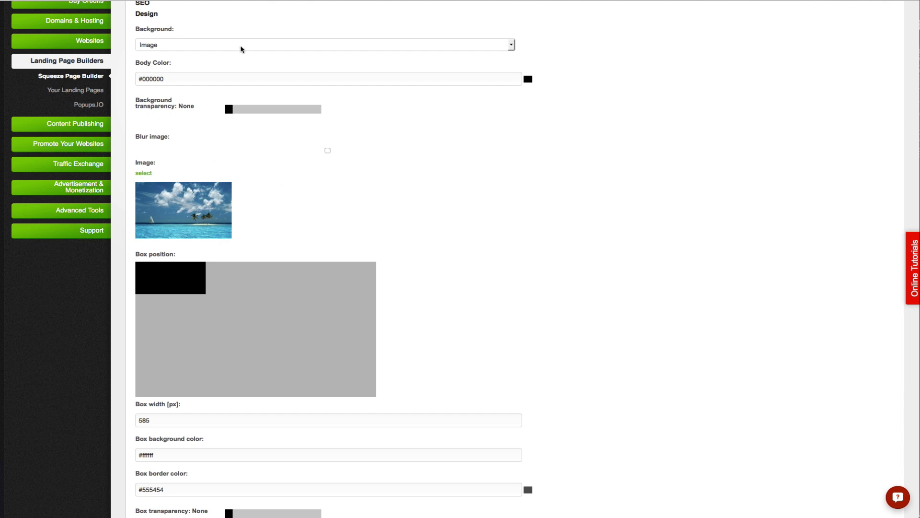
Step: Keep the background type as Image and browse the image gallery for the island beach picture
left_click(240, 47)
left_click(231, 59)
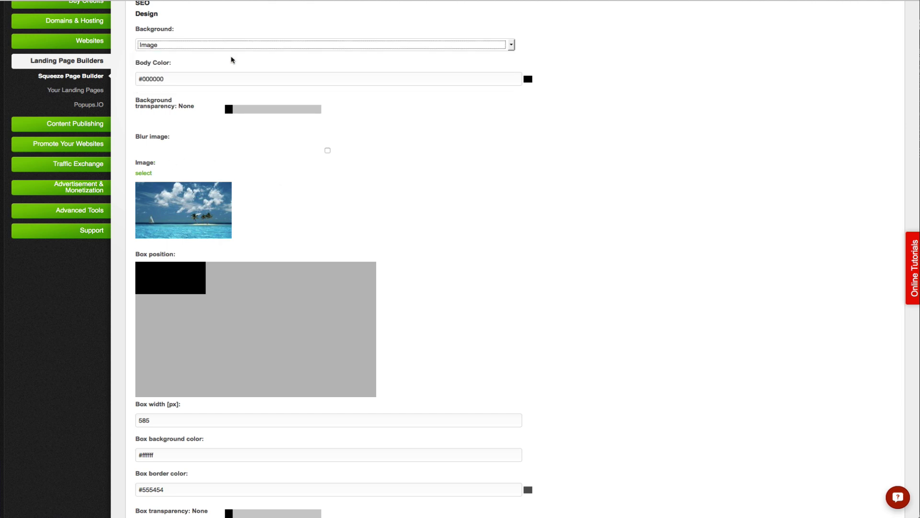
left_click(145, 174)
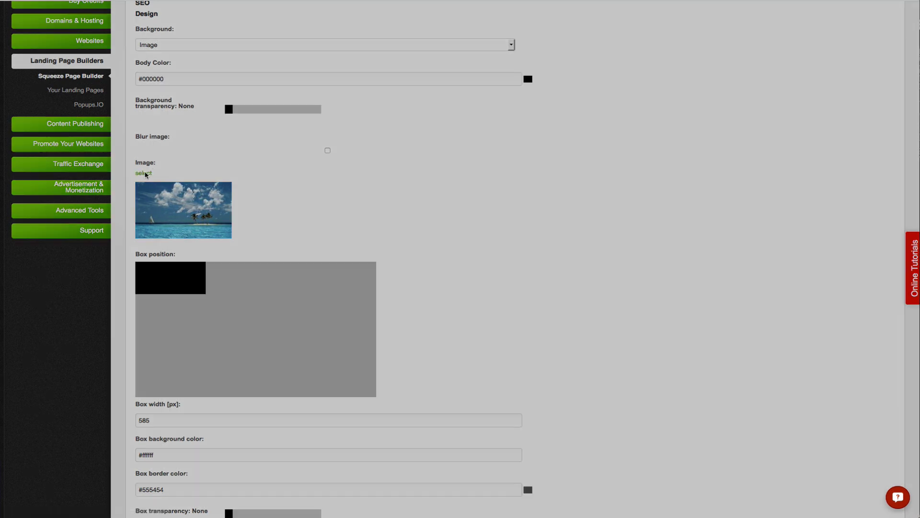
scroll(324, 207, "down", 4)
scroll(323, 207, "down", 3)
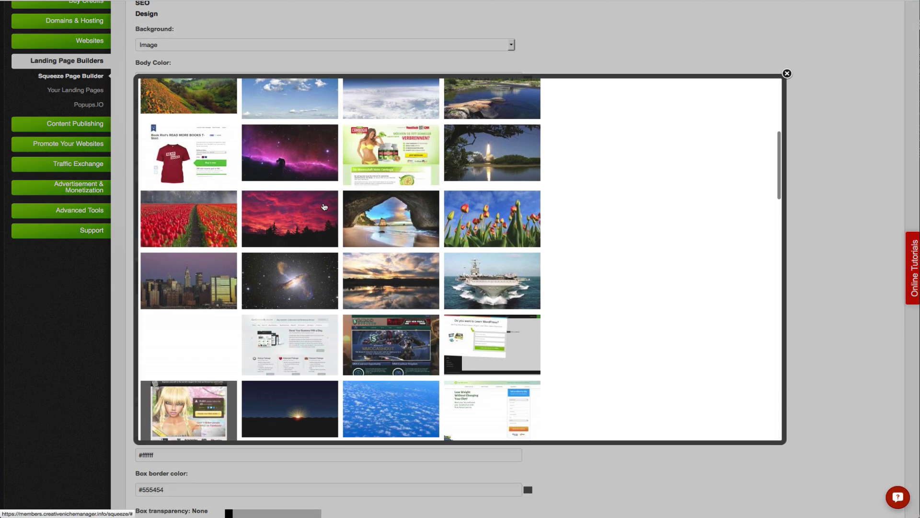
scroll(324, 207, "down", 5)
scroll(324, 207, "down", 3)
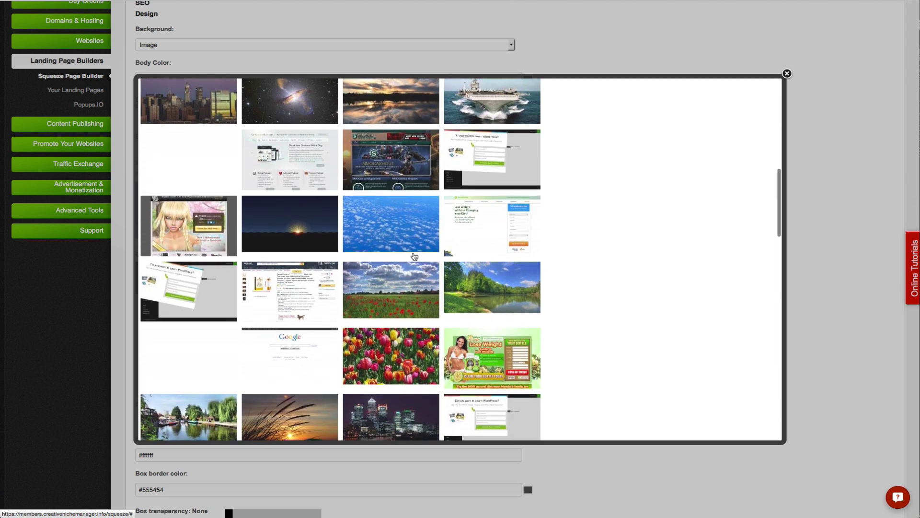
scroll(414, 257, "down", 5)
scroll(414, 257, "down", 2)
scroll(415, 257, "down", 3)
scroll(414, 256, "down", 3)
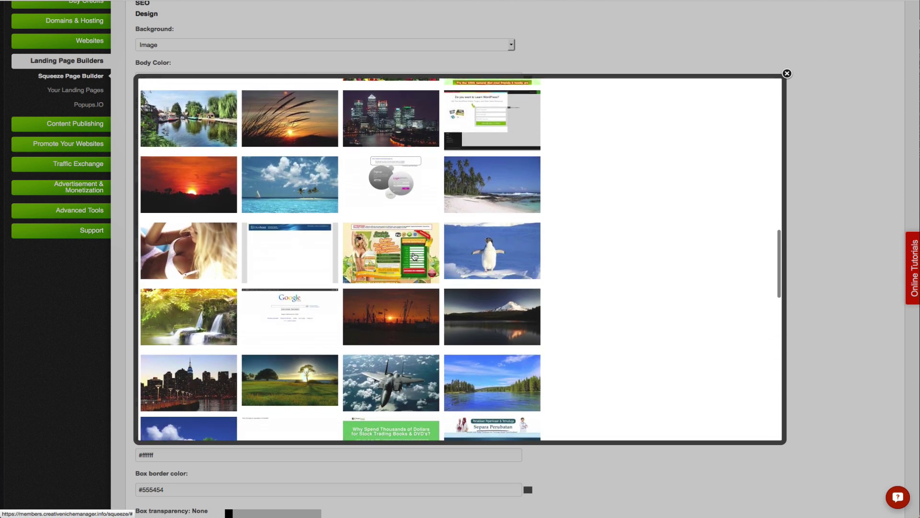
scroll(414, 257, "up", 5)
scroll(415, 256, "up", 3)
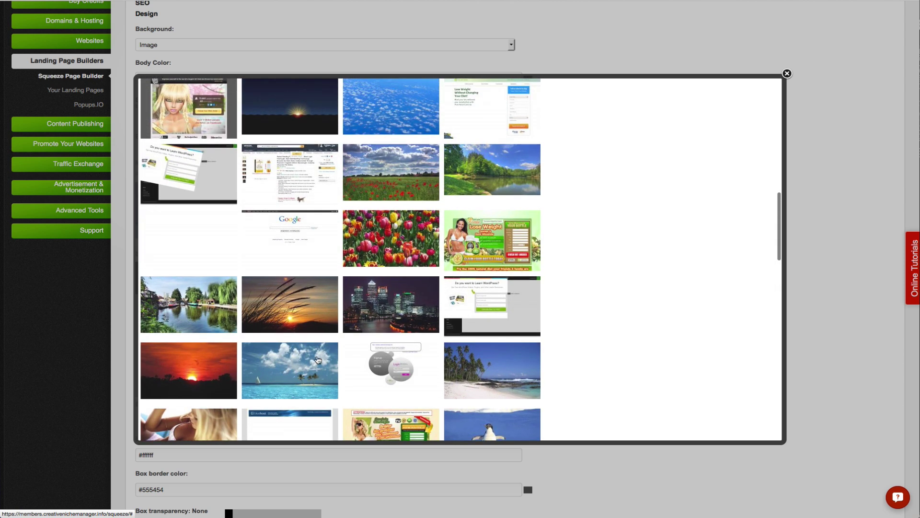
Step: Choose the tropical island beach background, move the content box to top centre, and make it 550 px wide
left_click(300, 369)
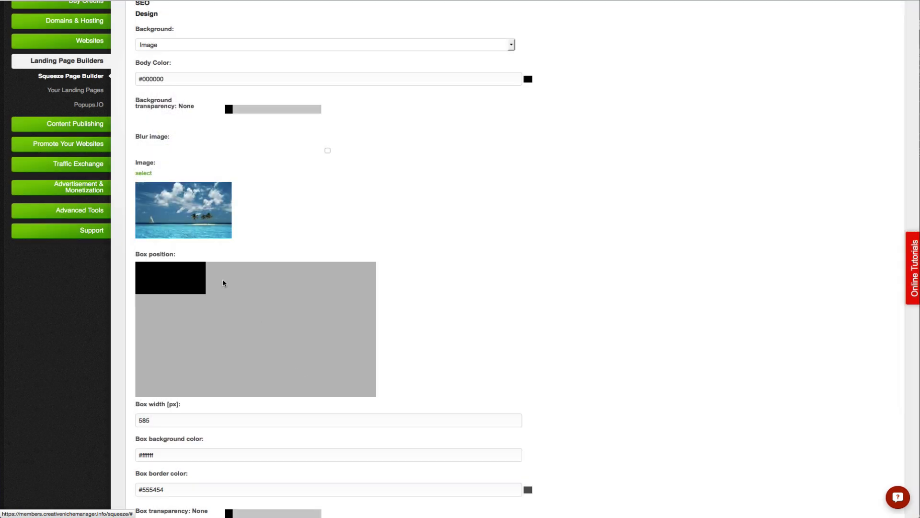
left_click_drag(178, 280, 243, 303)
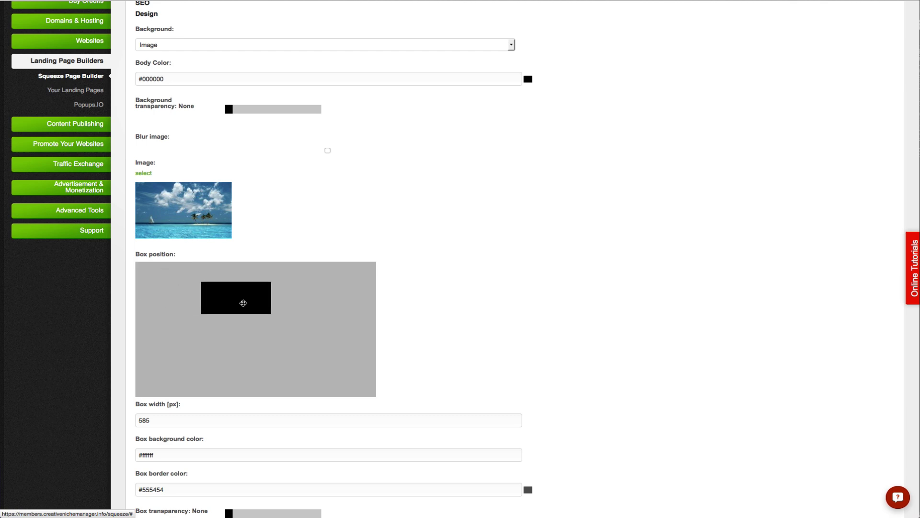
scroll(399, 302, "down", 1)
scroll(399, 302, "down", 3)
scroll(364, 287, "down", 3)
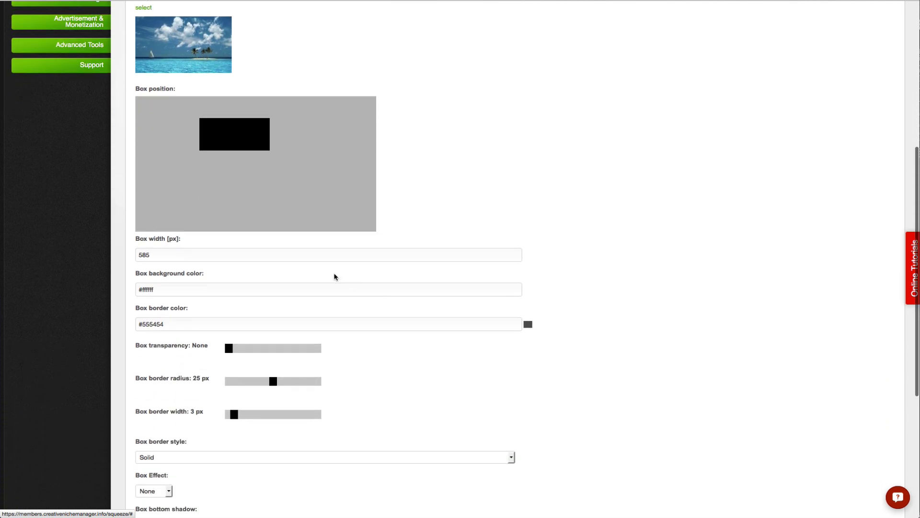
double_click(303, 256)
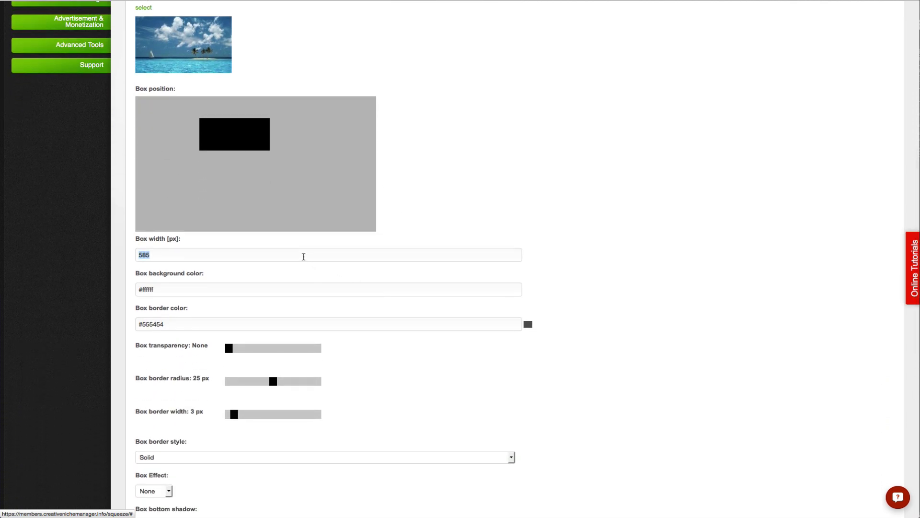
type("550")
key("Down")
key("Return")
Step: Give the box 13% transparency, 7 px corner radius and no border
left_click_drag(229, 348, 240, 348)
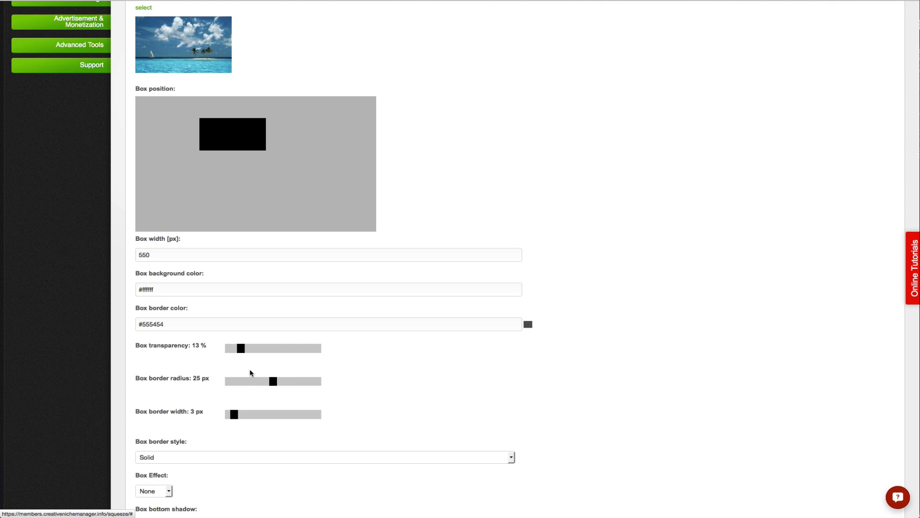
left_click(243, 382)
scroll(247, 397, "down", 3)
scroll(249, 384, "down", 2)
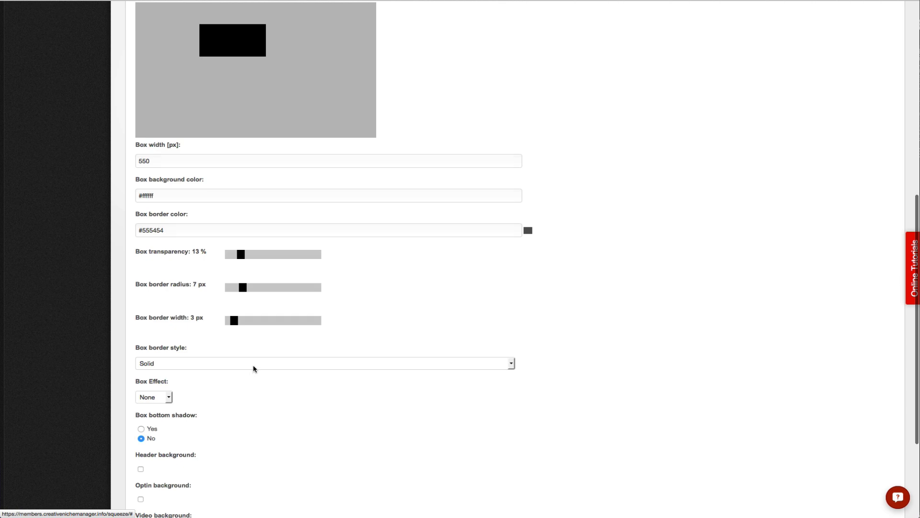
left_click(254, 368)
left_click(239, 374)
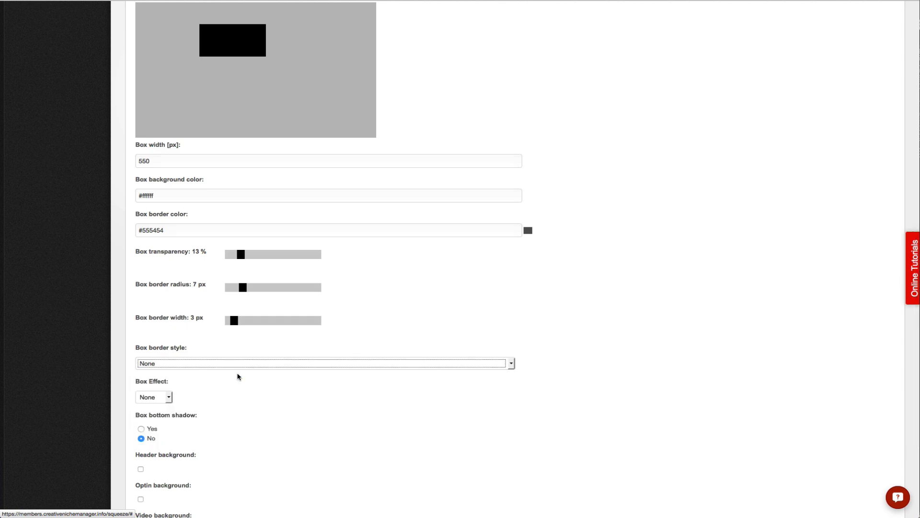
scroll(273, 345, "down", 3)
scroll(273, 345, "down", 3)
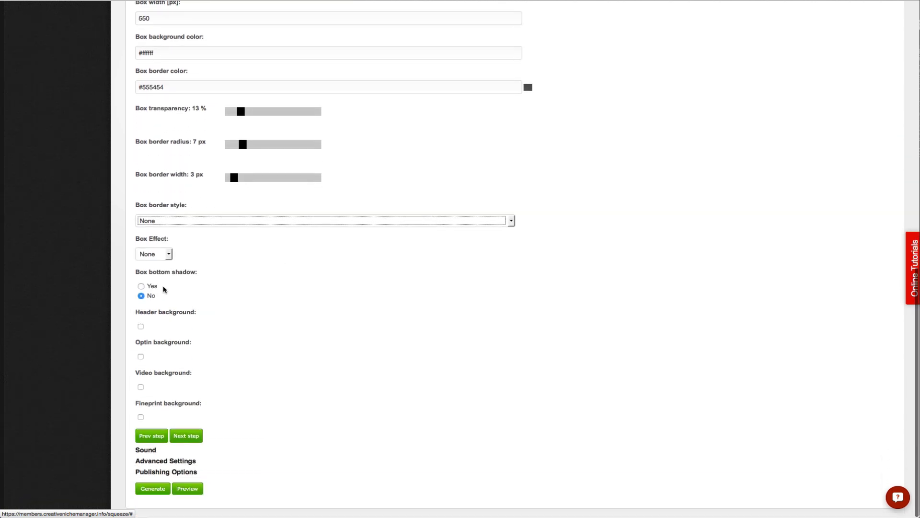
Step: Turn on Play Sound and add the English male voice clip 'Thank you for stopping by v1'
left_click(186, 435)
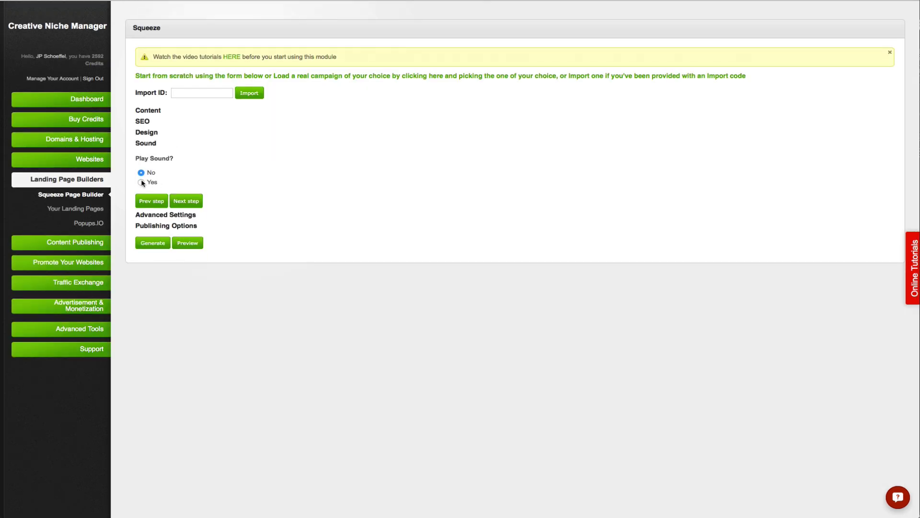
left_click(141, 182)
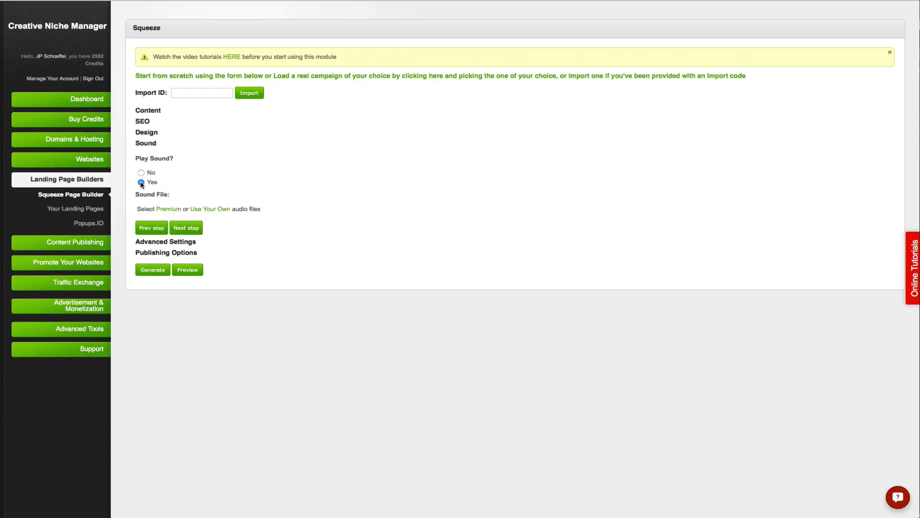
left_click(175, 209)
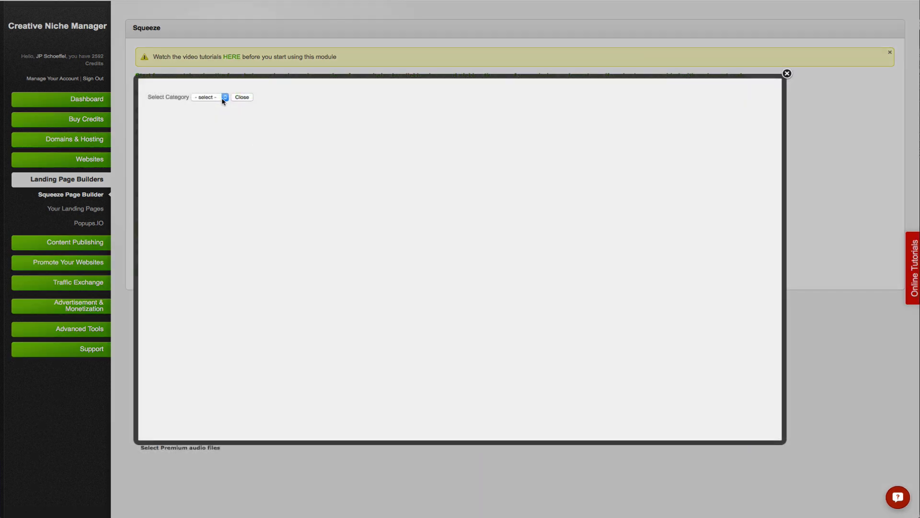
left_click(224, 98)
left_click(210, 118)
left_click(249, 98)
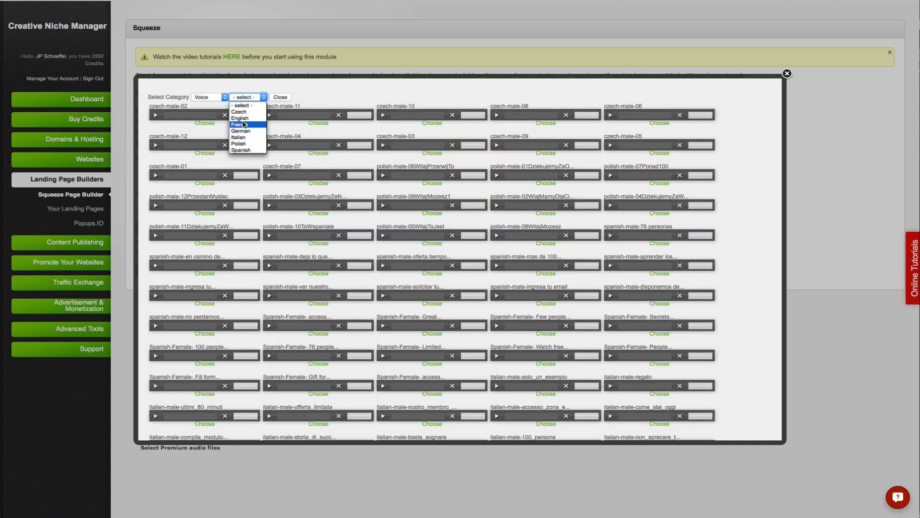
left_click(245, 119)
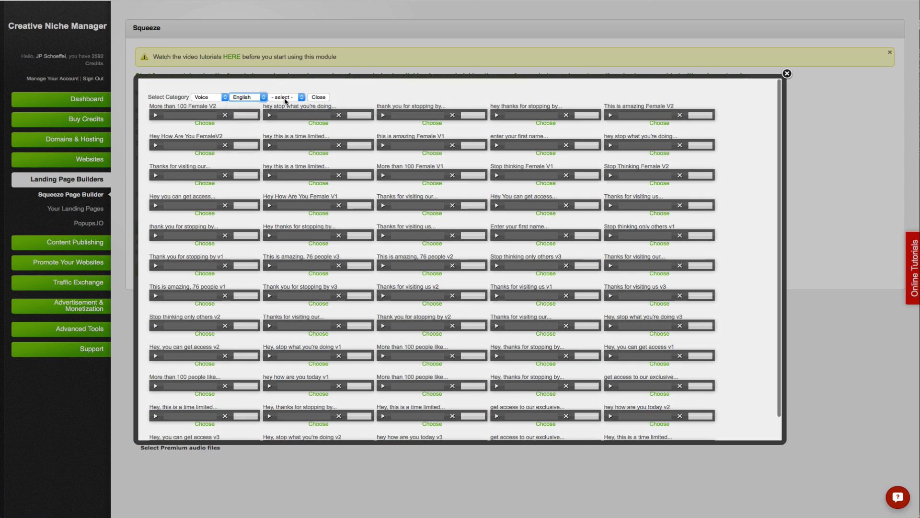
left_click(285, 98)
left_click(284, 118)
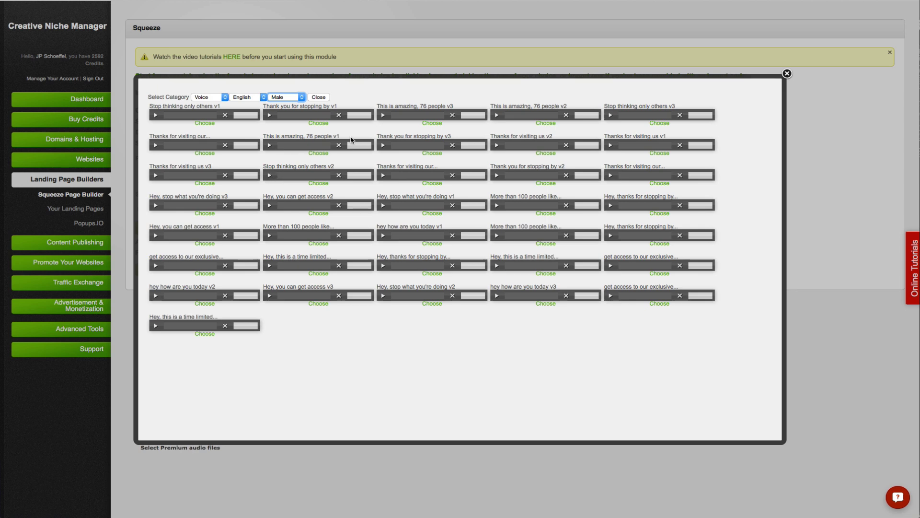
left_click(319, 123)
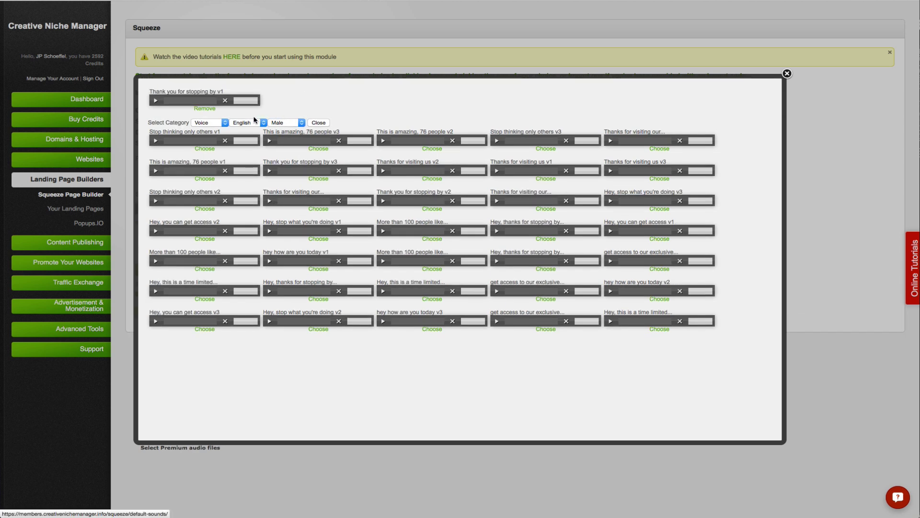
Step: Add the ambient music track 'Tibetan Bowl'
left_click(225, 123)
left_click(209, 139)
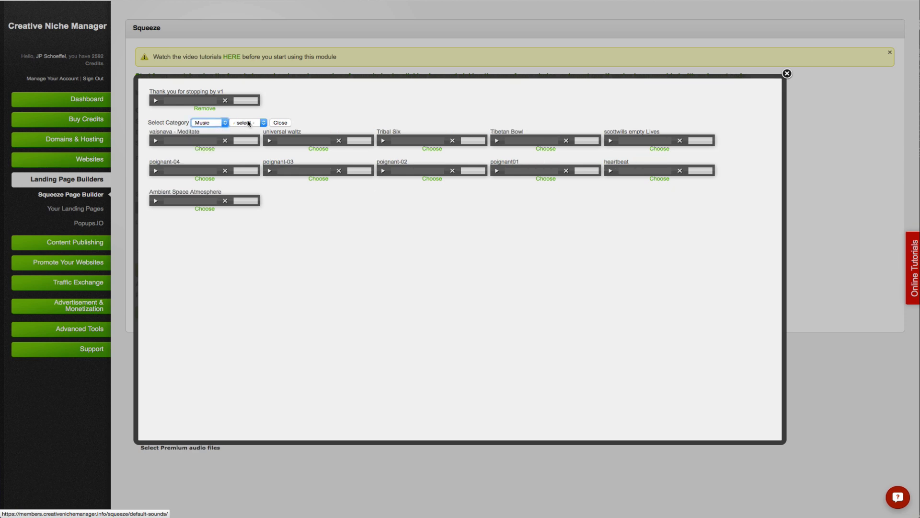
left_click(249, 123)
left_click(249, 136)
left_click(545, 149)
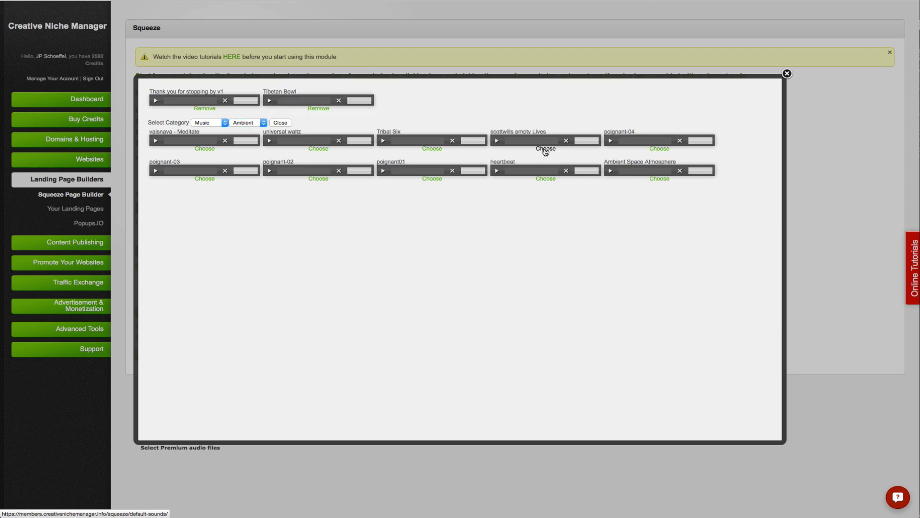
Step: Generate the squeeze page hosted in CNM and view its live version
left_click(281, 123)
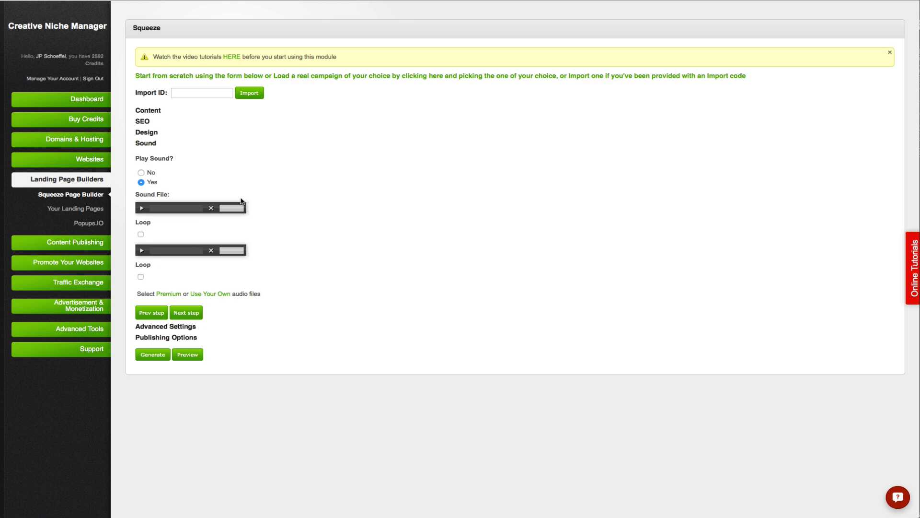
left_click(191, 314)
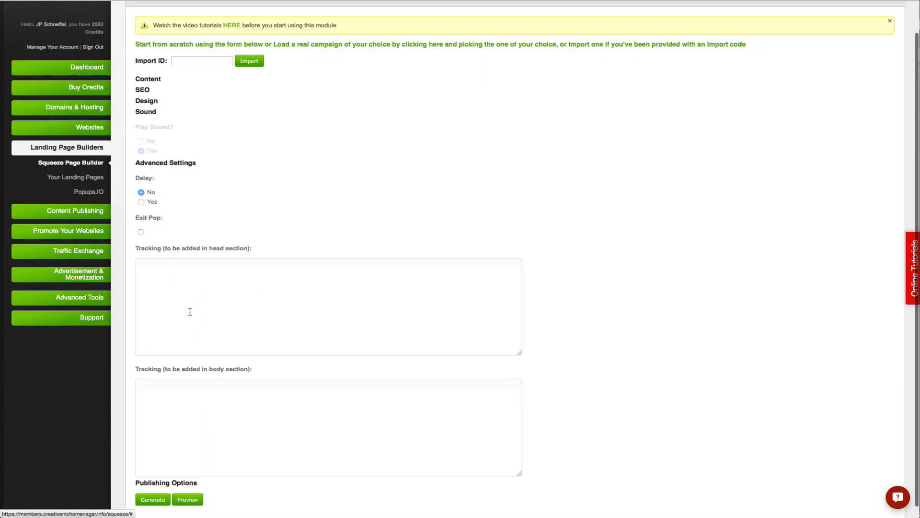
scroll(190, 309, "down", 2)
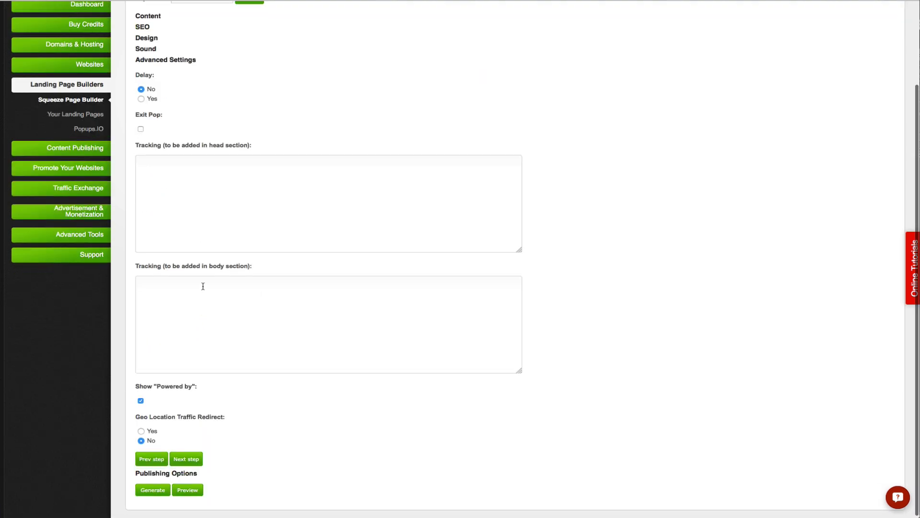
left_click(186, 458)
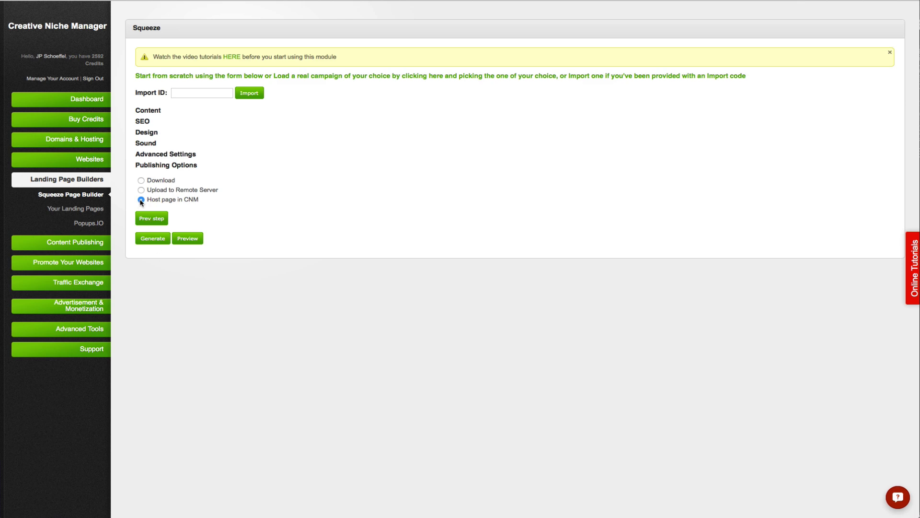
left_click(158, 239)
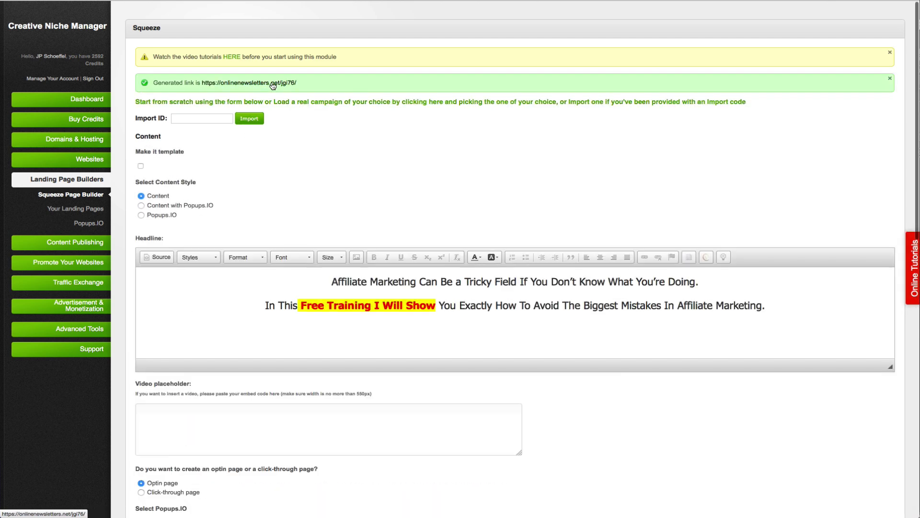
left_click(272, 84)
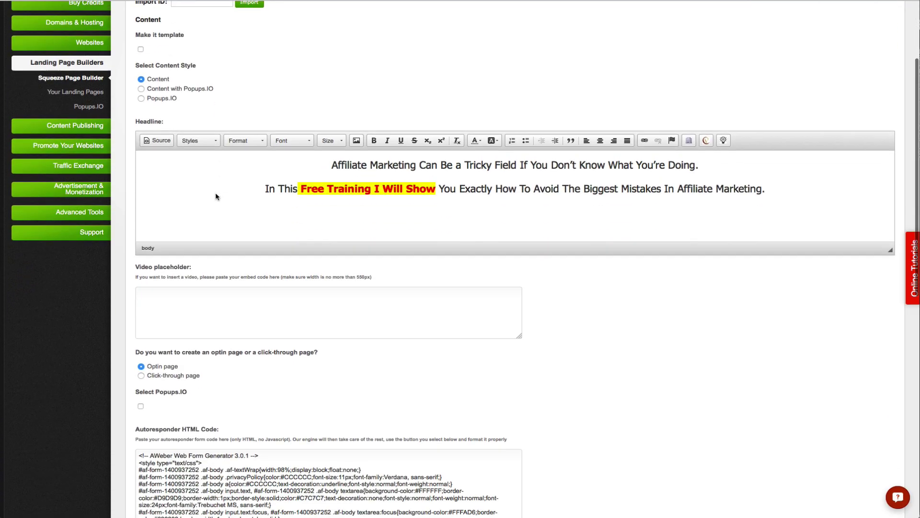
Step: Switch the squeeze page to a click-through page using a Smart Optin, then advance to Publishing Options
scroll(214, 191, "down", 3)
scroll(239, 294, "down", 3)
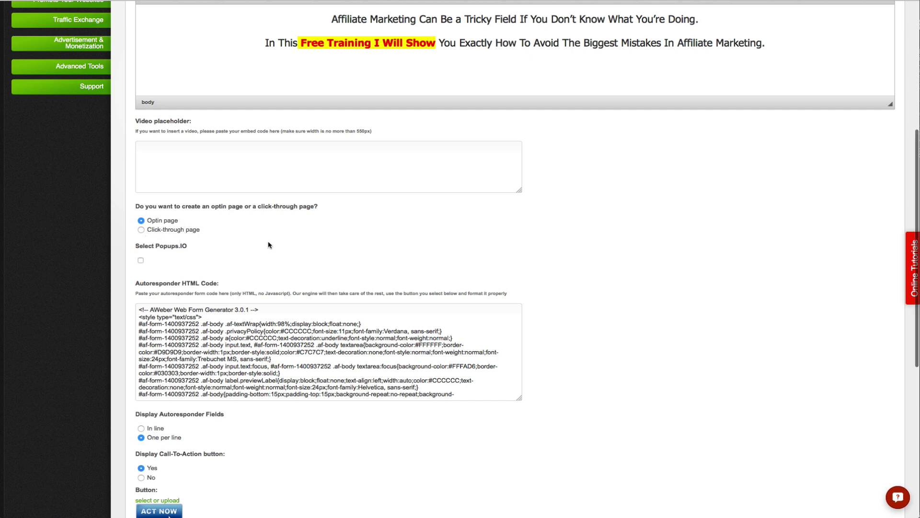
scroll(268, 245, "up", 1)
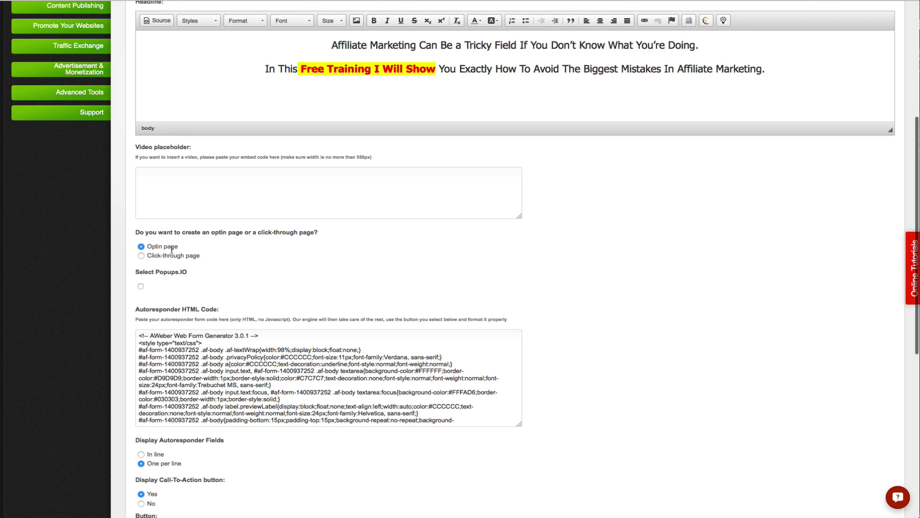
left_click(141, 256)
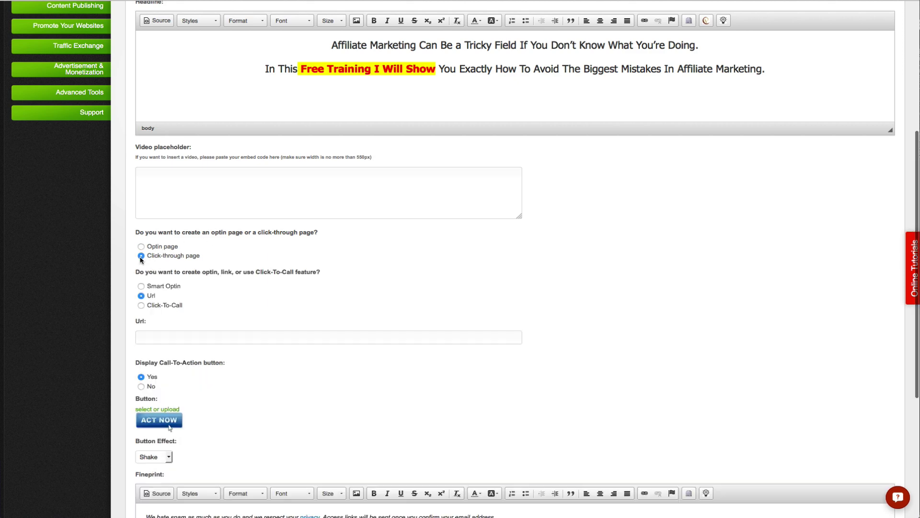
left_click(141, 286)
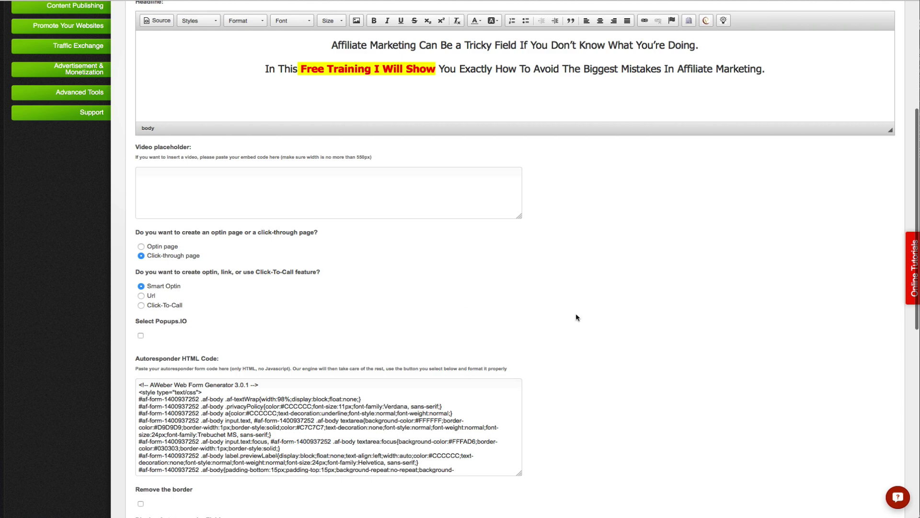
scroll(576, 313, "down", 5)
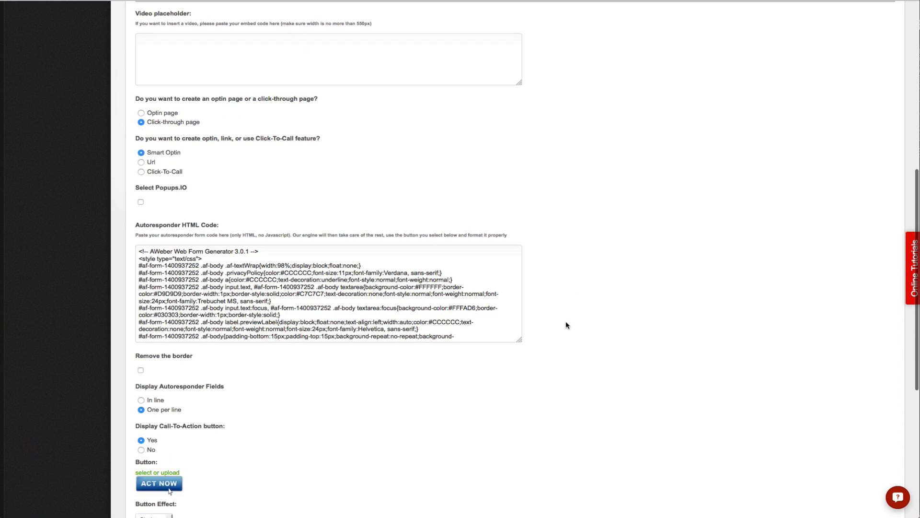
scroll(560, 331, "down", 10)
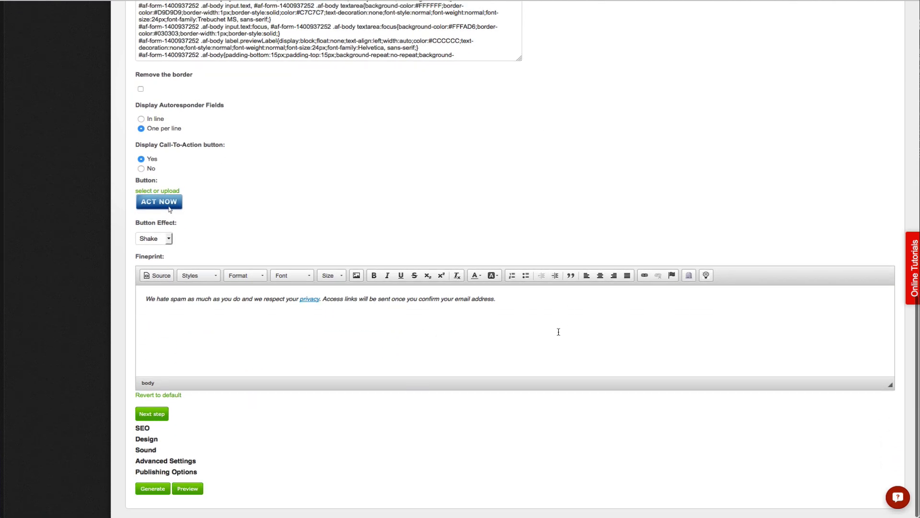
left_click(173, 472)
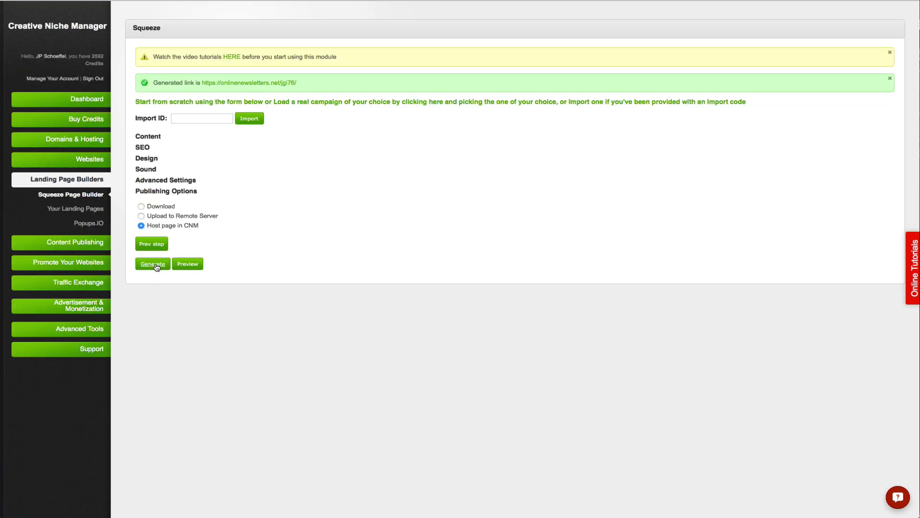
Step: Regenerate the page and test that ACT NOW opens the opt-in popup's first-name field
left_click(157, 267)
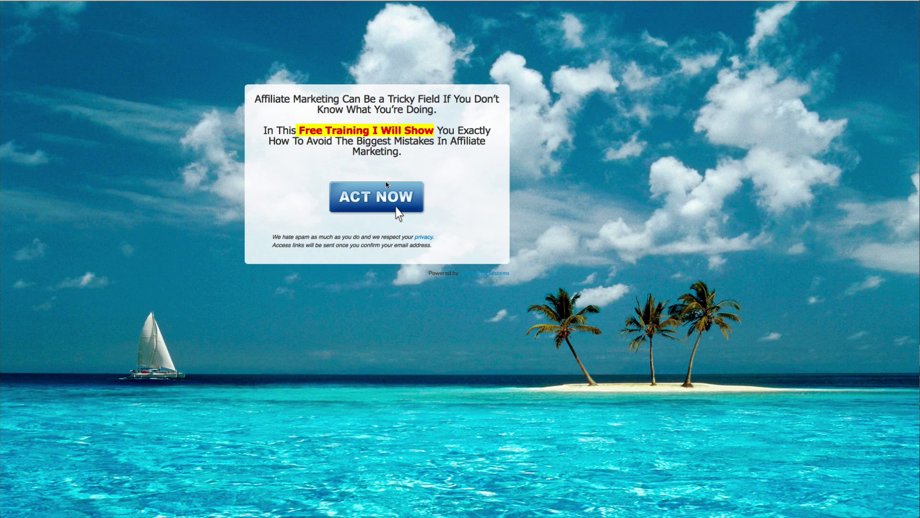
left_click(381, 199)
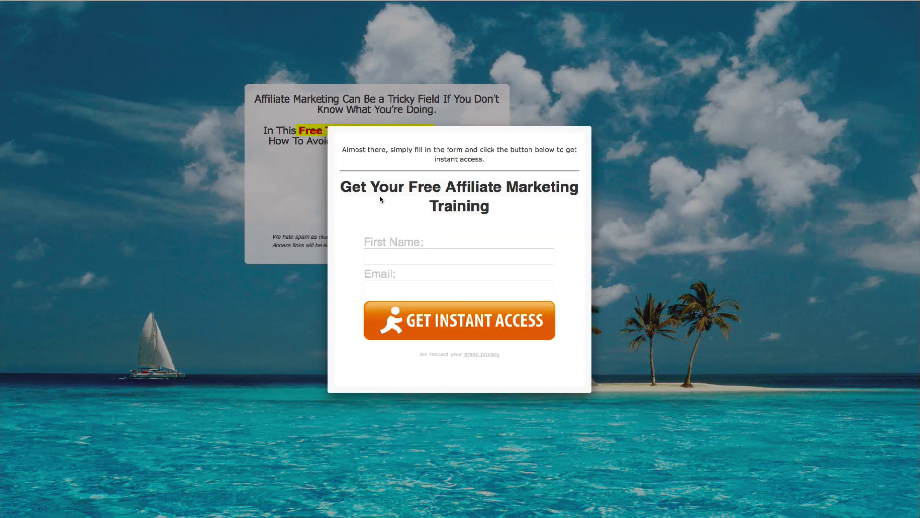
left_click(416, 255)
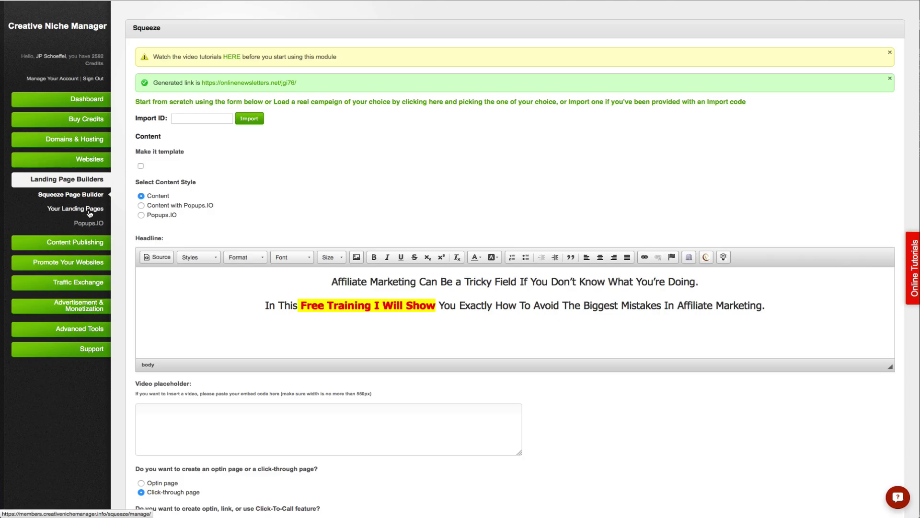
Step: View the landing pages list and check the jgi76 page's URLs and export ID
left_click(89, 209)
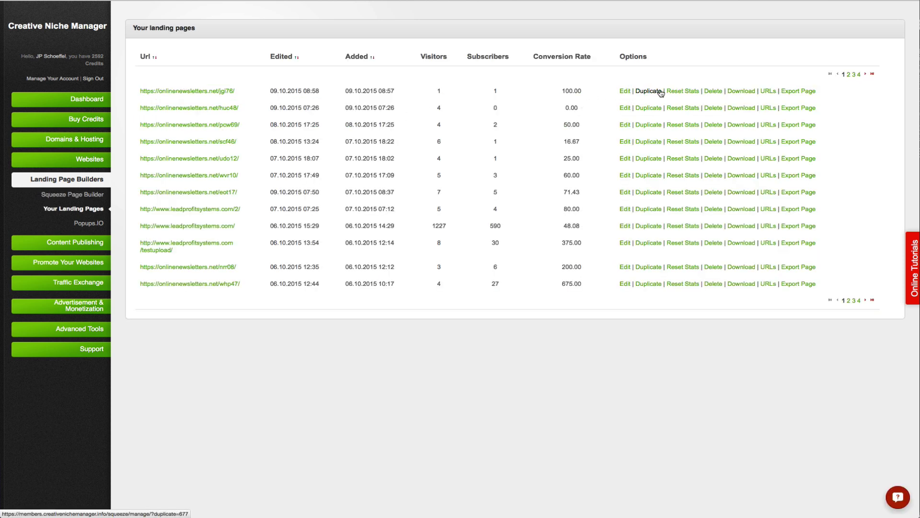
left_click(769, 93)
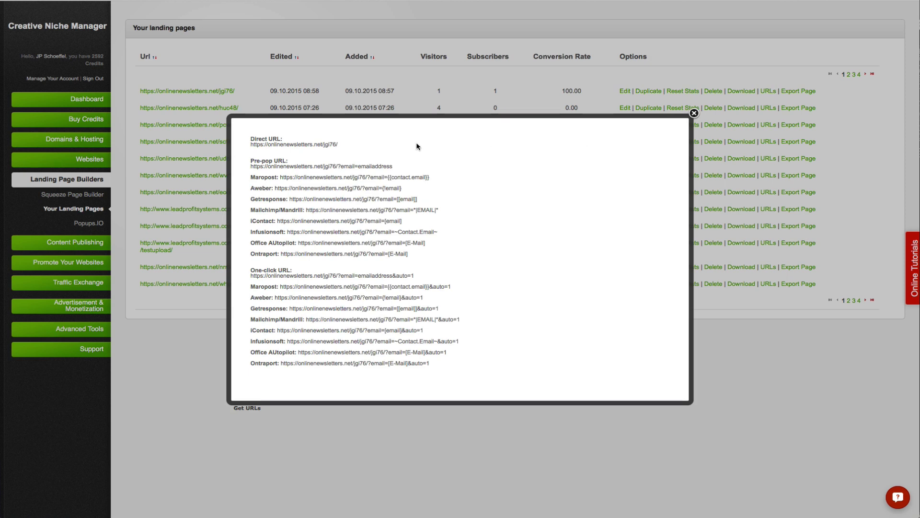
left_click(694, 113)
left_click(790, 92)
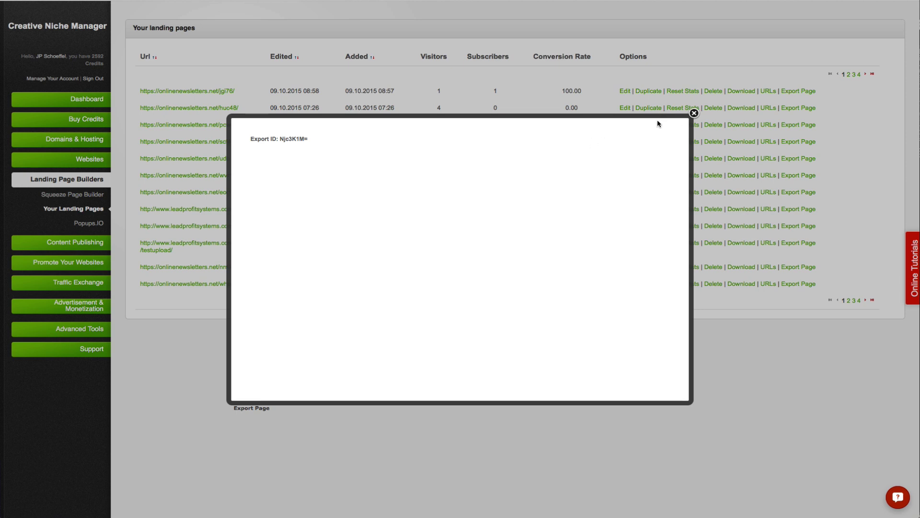
left_click(694, 113)
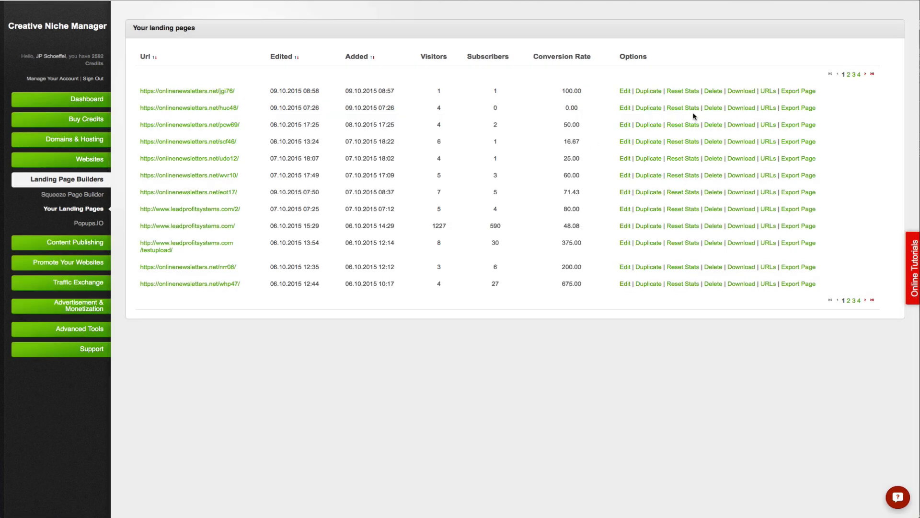